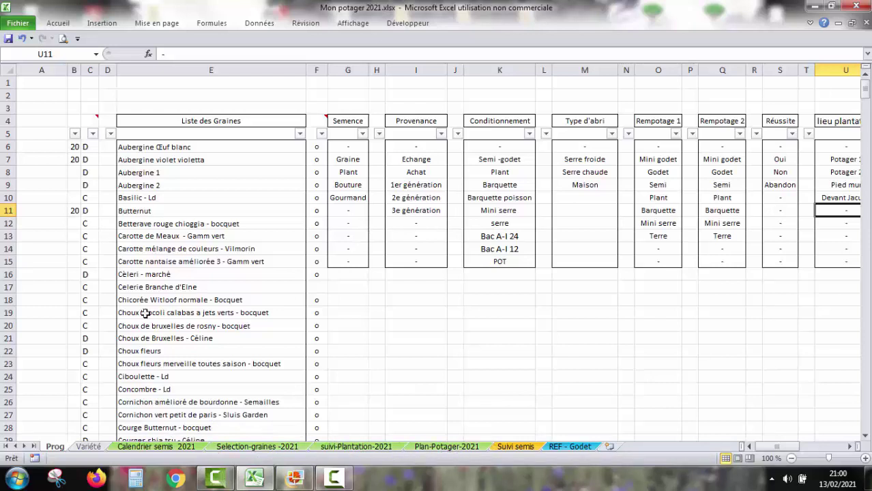
- Examine the seed list under Liste des Graines down to the tomato varieties and return to its start
{"action": "left_click", "coordinate": [203, 117]}
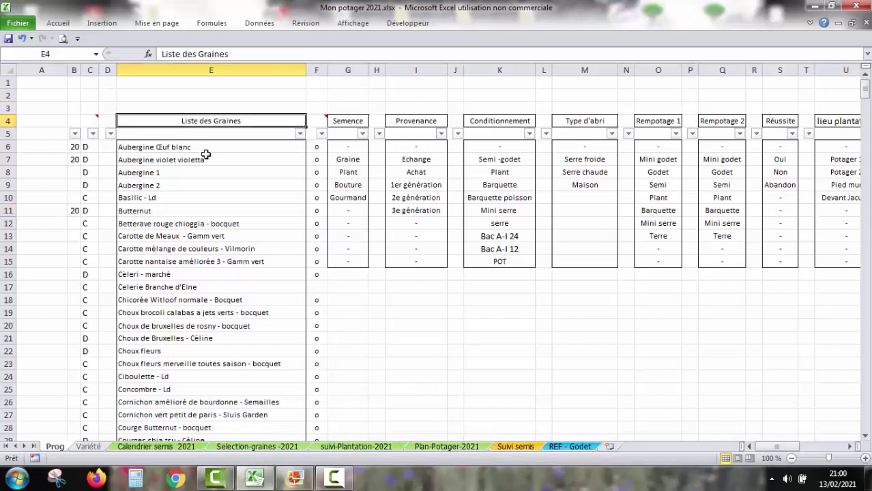
{"action": "scroll", "coordinate": [206, 156], "scroll_direction": "down", "scroll_amount": 6}
{"action": "scroll", "coordinate": [203, 191], "scroll_direction": "down", "scroll_amount": 11}
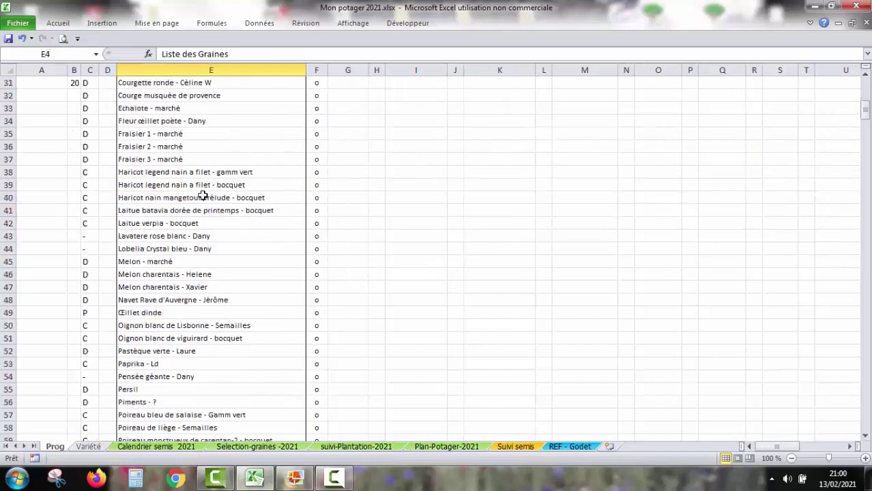
{"action": "scroll", "coordinate": [203, 195], "scroll_direction": "down", "scroll_amount": 8}
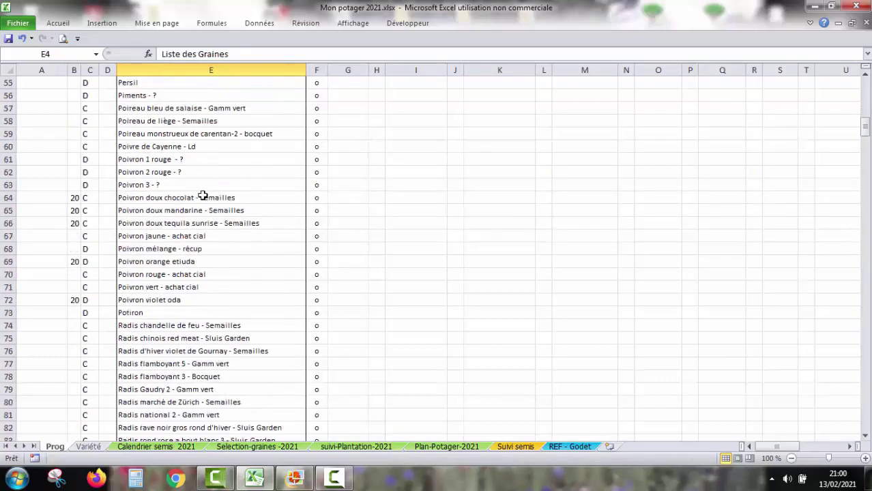
{"action": "scroll", "coordinate": [202, 196], "scroll_direction": "down", "scroll_amount": 11}
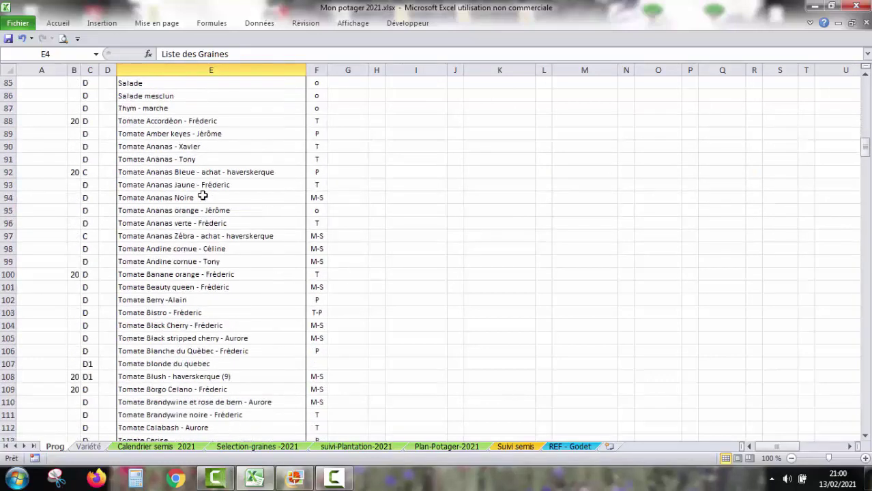
{"action": "scroll", "coordinate": [203, 196], "scroll_direction": "down", "scroll_amount": 9}
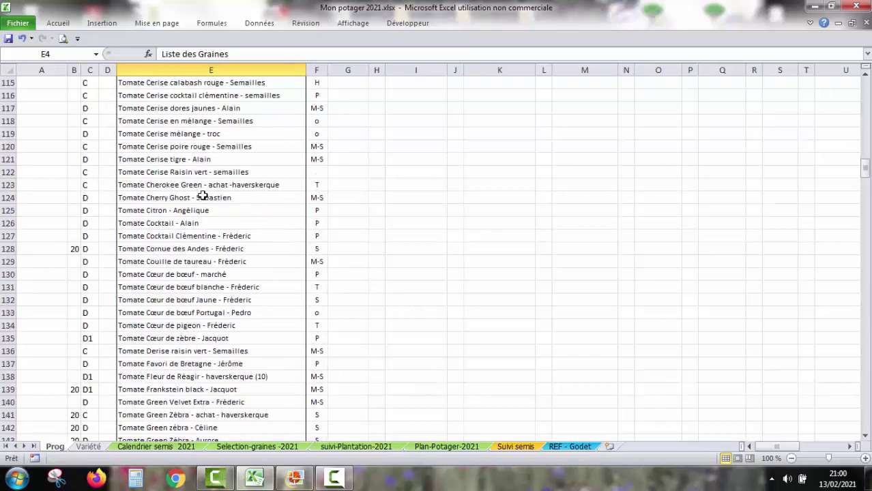
{"action": "scroll", "coordinate": [203, 196], "scroll_direction": "down", "scroll_amount": 1}
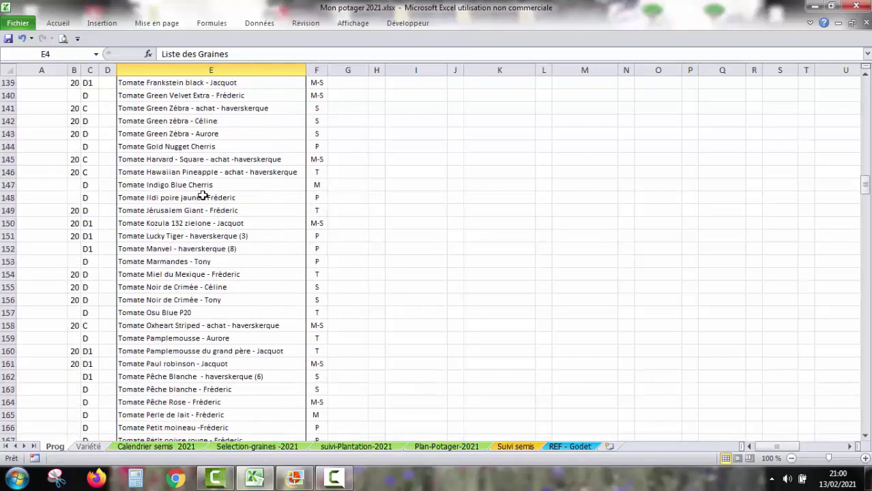
{"action": "key", "text": "ctrl+Up"}
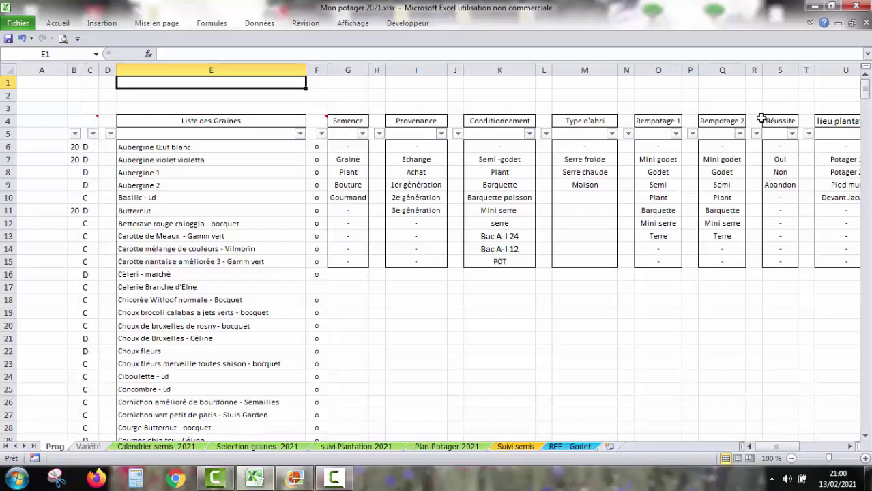
- Review the remaining reference lists on the Prog sheet up to the Type list, including its Fruit, Feuille and Fleur entries
{"action": "left_click", "coordinate": [850, 448]}
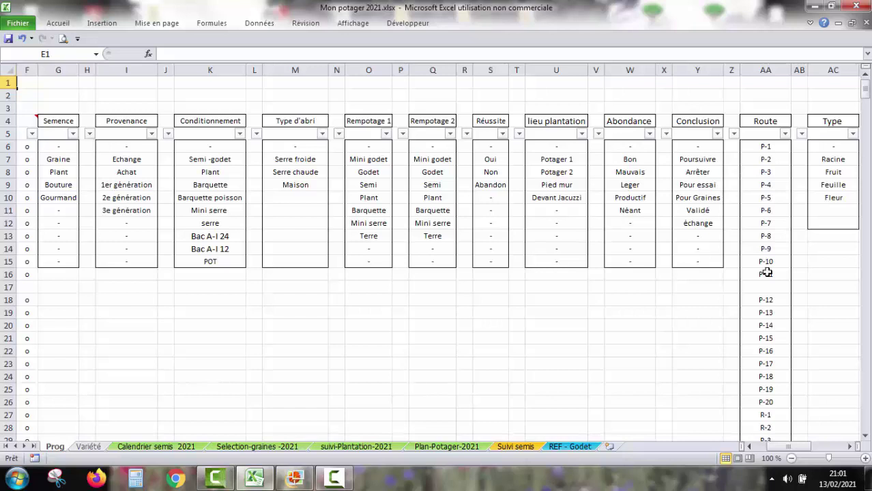
{"action": "left_click", "coordinate": [829, 121]}
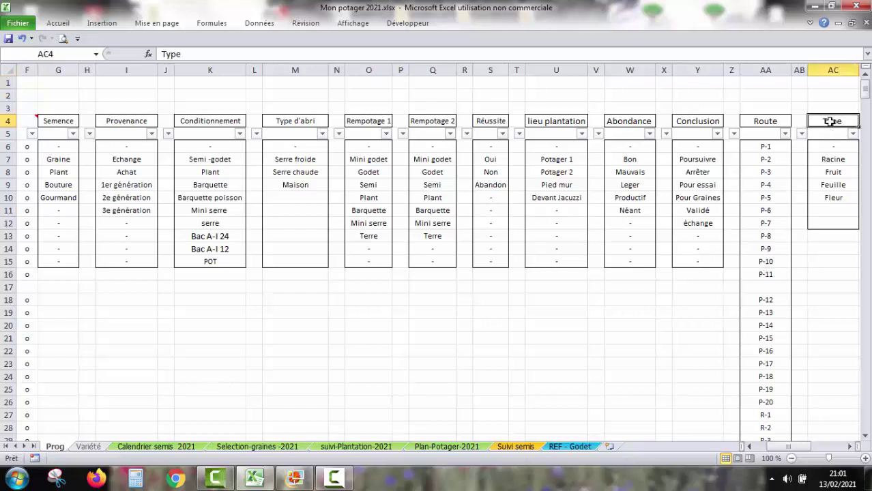
{"action": "left_click", "coordinate": [846, 172]}
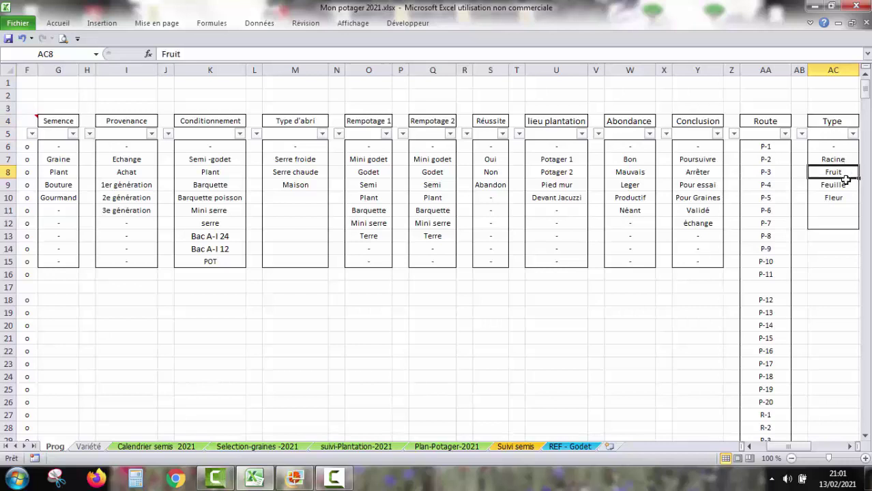
{"action": "left_click", "coordinate": [846, 184]}
{"action": "left_click", "coordinate": [845, 198]}
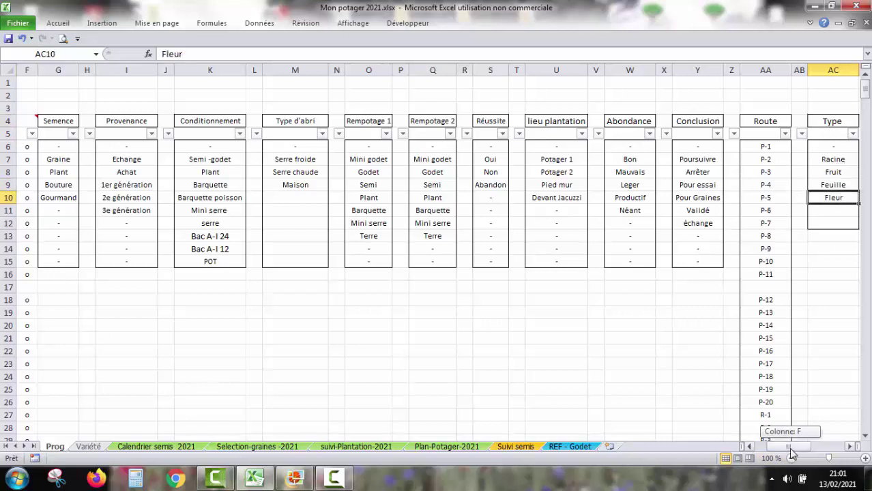
{"action": "left_click_drag", "start_coordinate": [791, 454], "coordinate": [752, 456]}
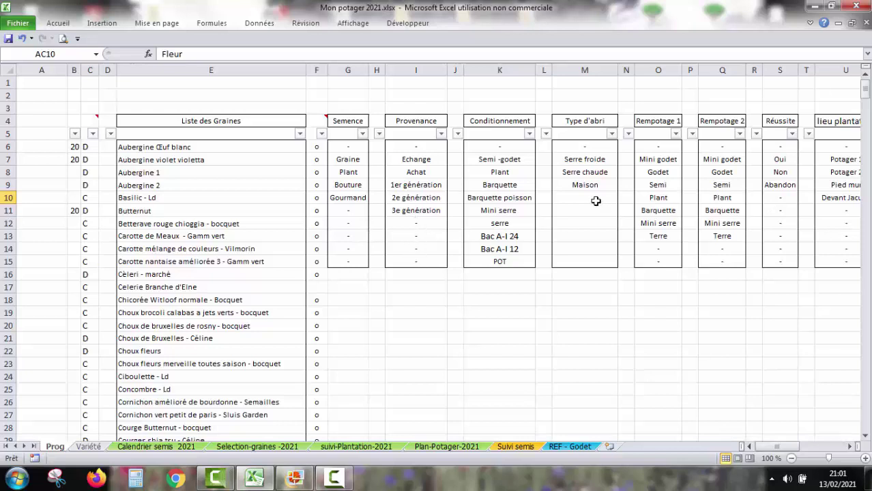
- Inspect the spare blank cells below Maison in the Type d'abri list
{"action": "left_click_drag", "start_coordinate": [595, 200], "coordinate": [589, 212]}
{"action": "left_click", "coordinate": [585, 233]}
{"action": "left_click", "coordinate": [593, 258]}
{"action": "left_click", "coordinate": [584, 223]}
{"action": "left_click", "coordinate": [584, 208]}
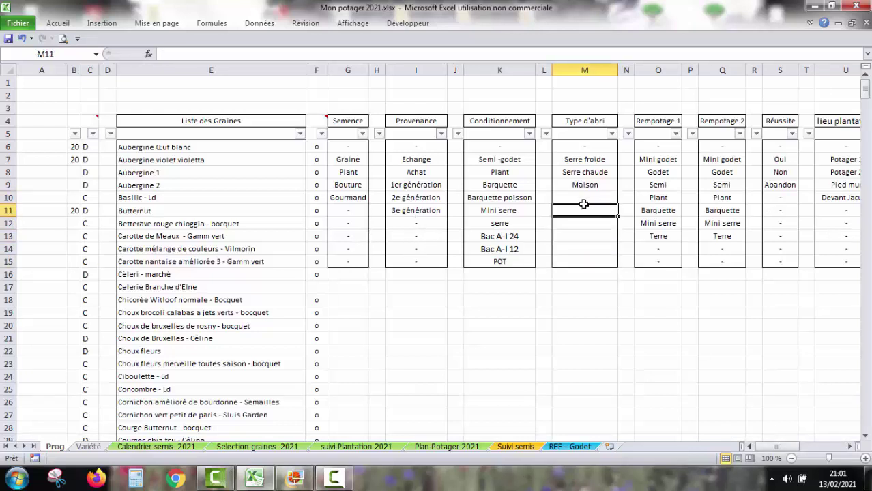
{"action": "left_click", "coordinate": [584, 200]}
{"action": "left_click", "coordinate": [584, 211]}
- Open the Variété sheet and inspect the photo, weight, height and season details on the first two rows of variety cards
{"action": "left_click", "coordinate": [88, 447]}
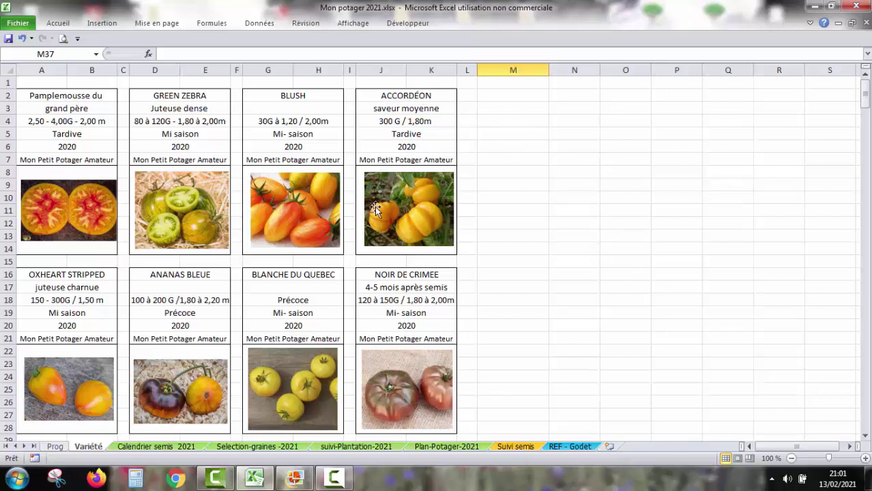
{"action": "left_click", "coordinate": [412, 220]}
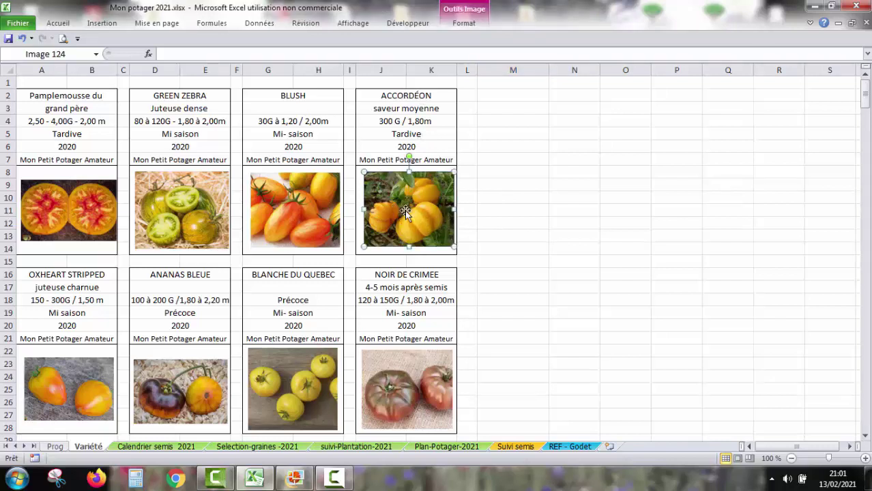
{"action": "left_click", "coordinate": [501, 176]}
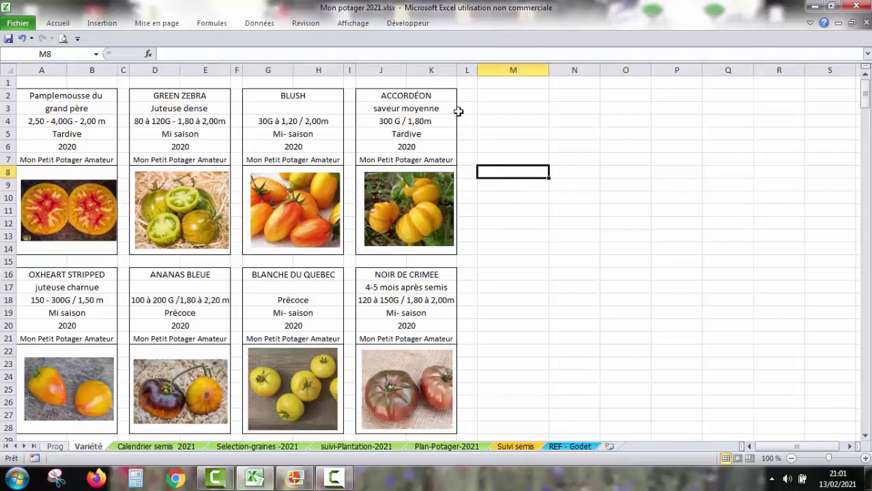
{"action": "left_click", "coordinate": [370, 125]}
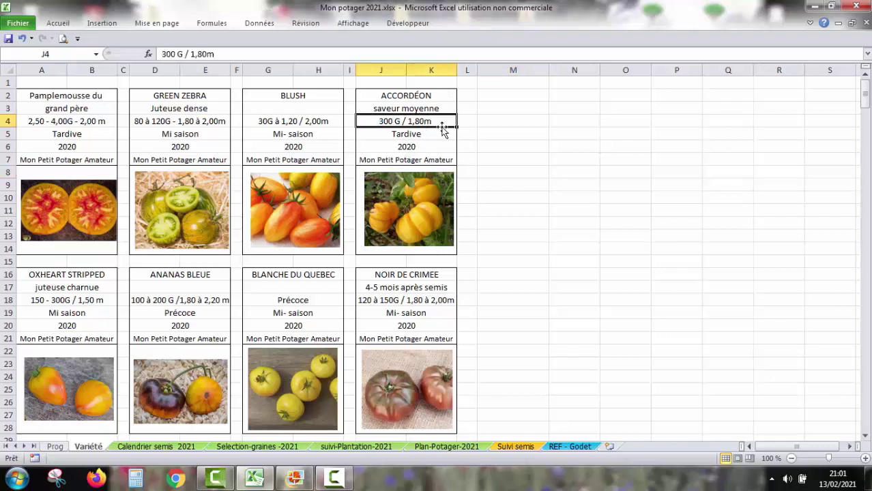
{"action": "left_click", "coordinate": [380, 134]}
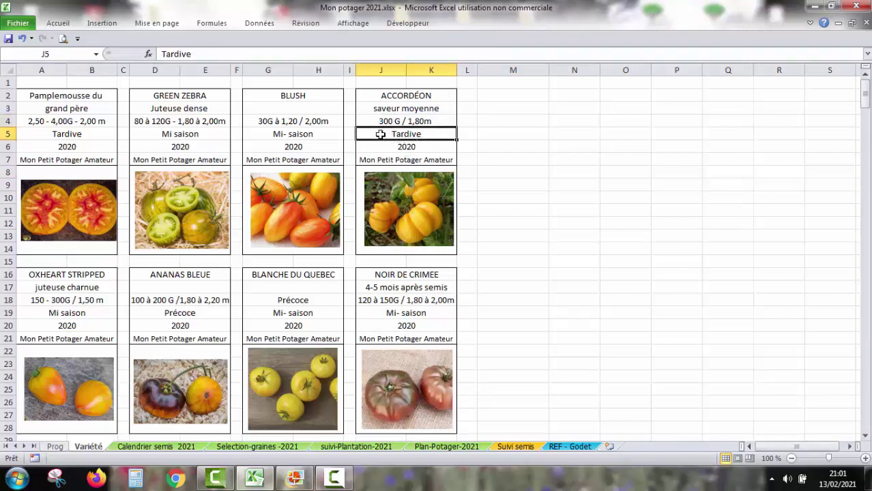
{"action": "left_click", "coordinate": [321, 134]}
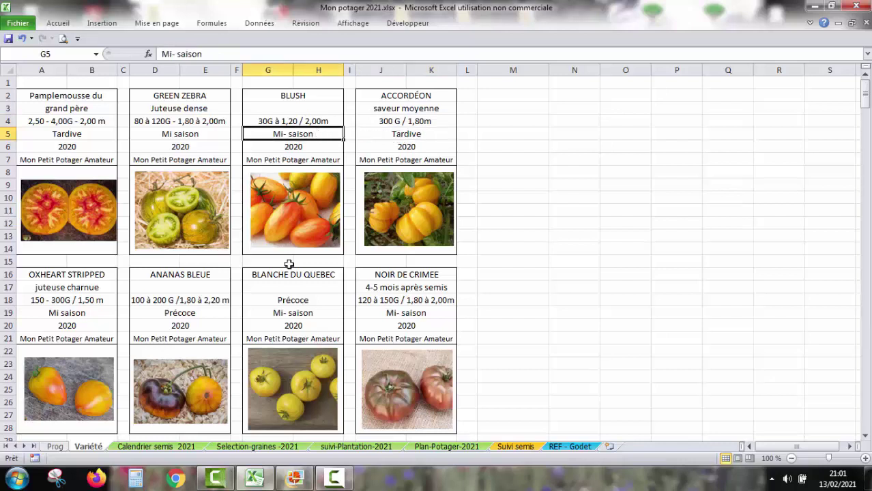
{"action": "left_click", "coordinate": [299, 300]}
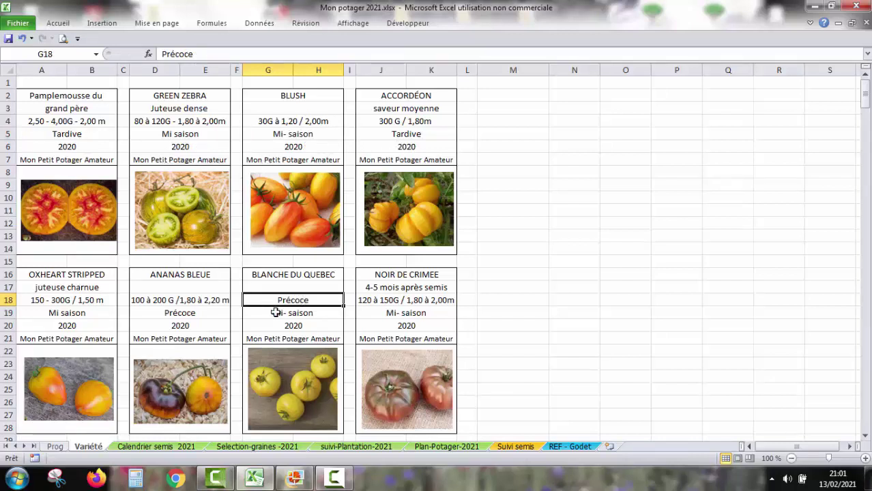
{"action": "left_click", "coordinate": [432, 303]}
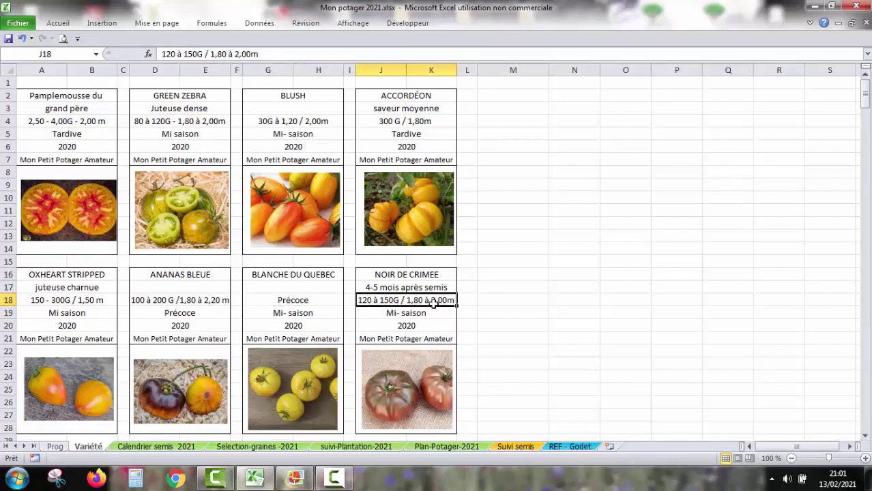
- Browse the tomato and pepper variety cards on the Variété sheet down to the CHERRY GHOST row
{"action": "scroll", "coordinate": [491, 269], "scroll_direction": "down", "scroll_amount": 1}
{"action": "scroll", "coordinate": [491, 270], "scroll_direction": "down", "scroll_amount": 5}
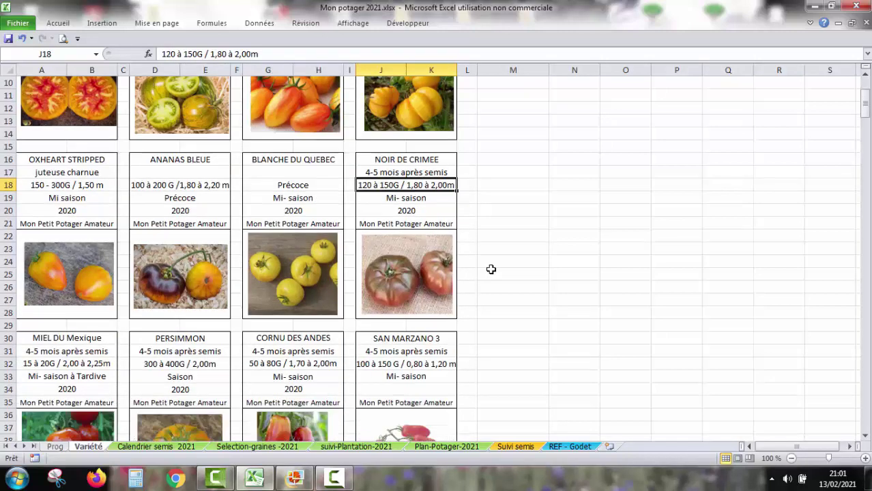
{"action": "scroll", "coordinate": [491, 270], "scroll_direction": "down", "scroll_amount": 1}
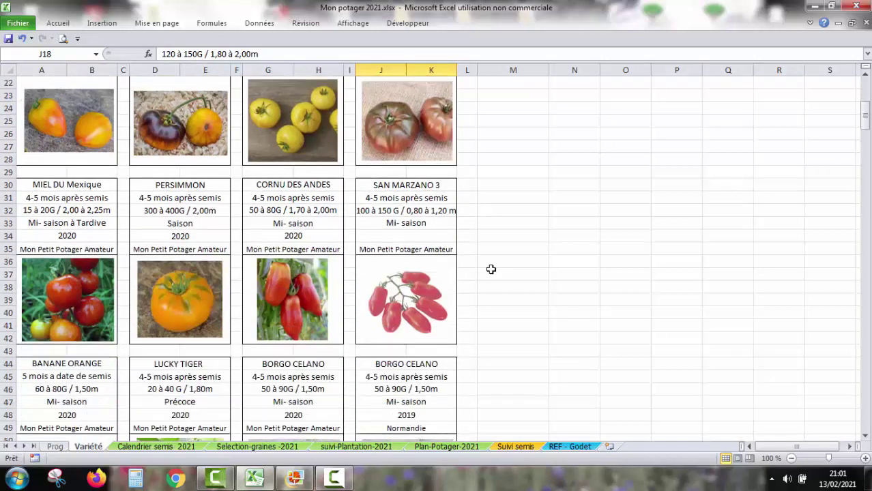
{"action": "scroll", "coordinate": [491, 270], "scroll_direction": "down", "scroll_amount": 6}
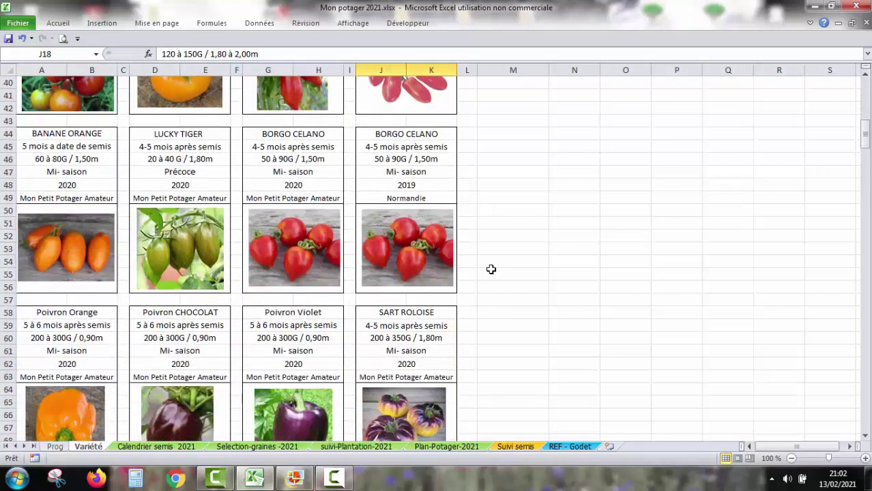
{"action": "scroll", "coordinate": [491, 270], "scroll_direction": "down", "scroll_amount": 8}
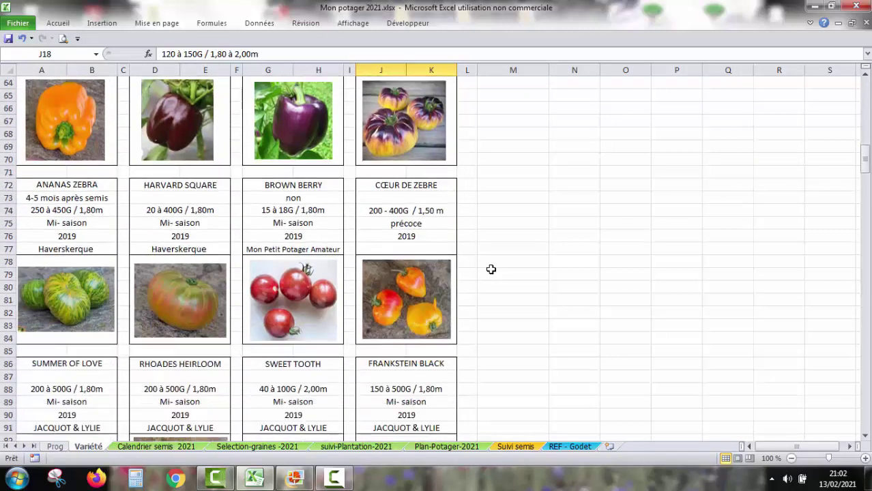
{"action": "scroll", "coordinate": [491, 269], "scroll_direction": "down", "scroll_amount": 5}
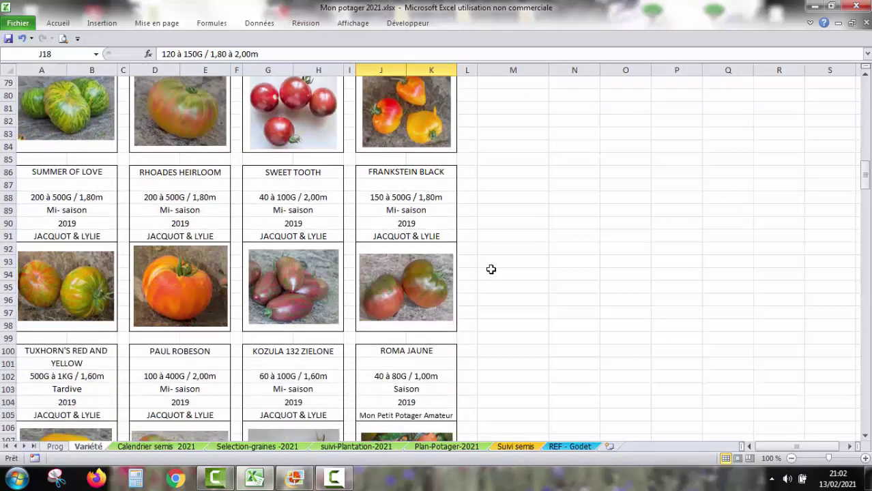
{"action": "scroll", "coordinate": [492, 269], "scroll_direction": "down", "scroll_amount": 5}
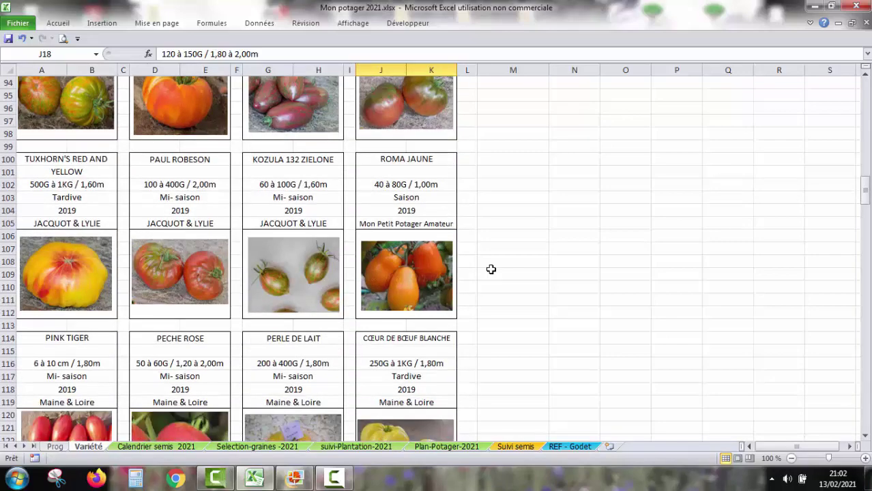
{"action": "scroll", "coordinate": [492, 270], "scroll_direction": "down", "scroll_amount": 7}
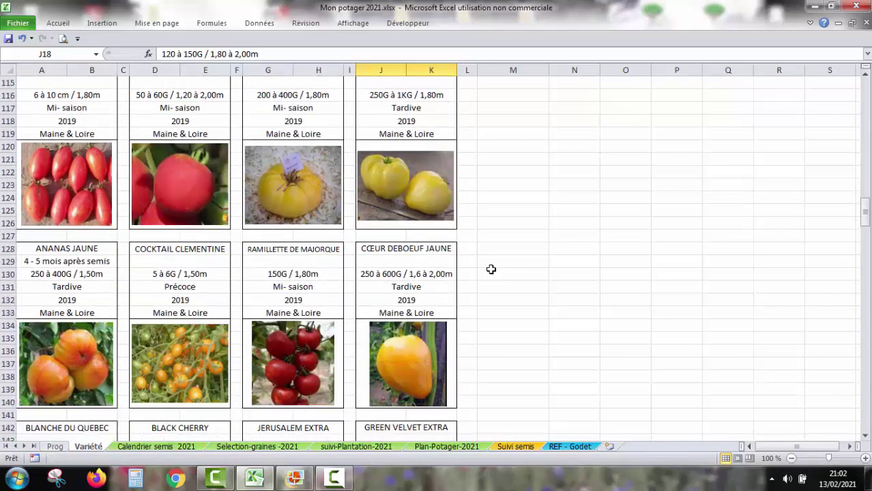
{"action": "scroll", "coordinate": [491, 269], "scroll_direction": "down", "scroll_amount": 7}
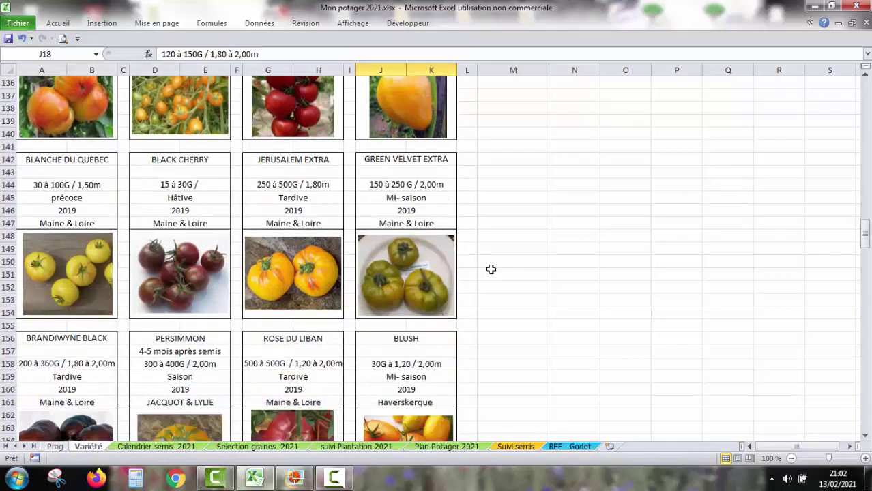
{"action": "scroll", "coordinate": [491, 270], "scroll_direction": "down", "scroll_amount": 8}
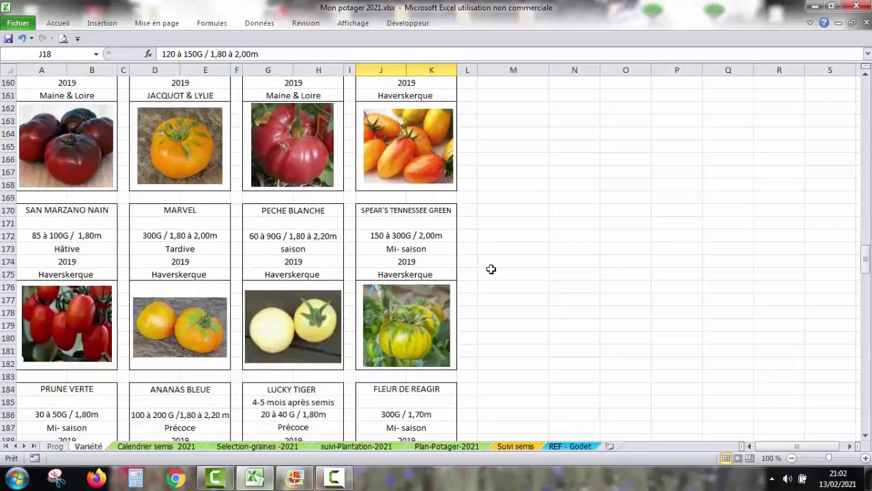
{"action": "scroll", "coordinate": [491, 270], "scroll_direction": "down", "scroll_amount": 8}
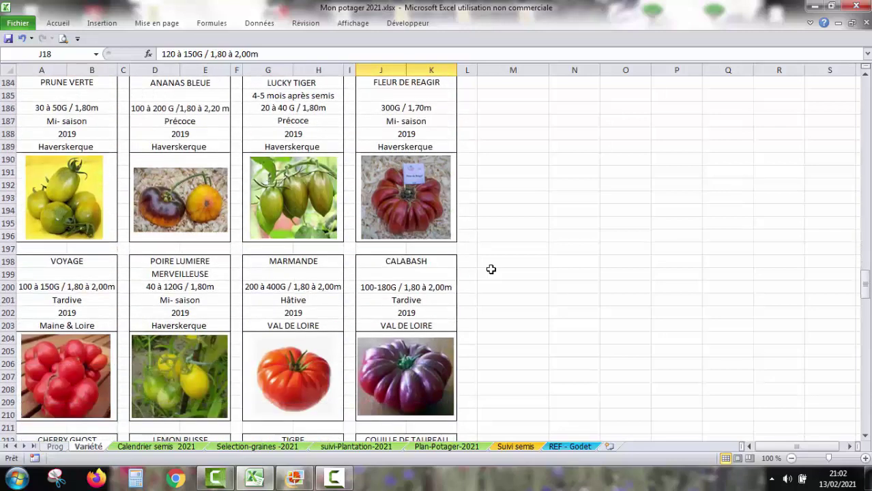
{"action": "scroll", "coordinate": [491, 269], "scroll_direction": "down", "scroll_amount": 1}
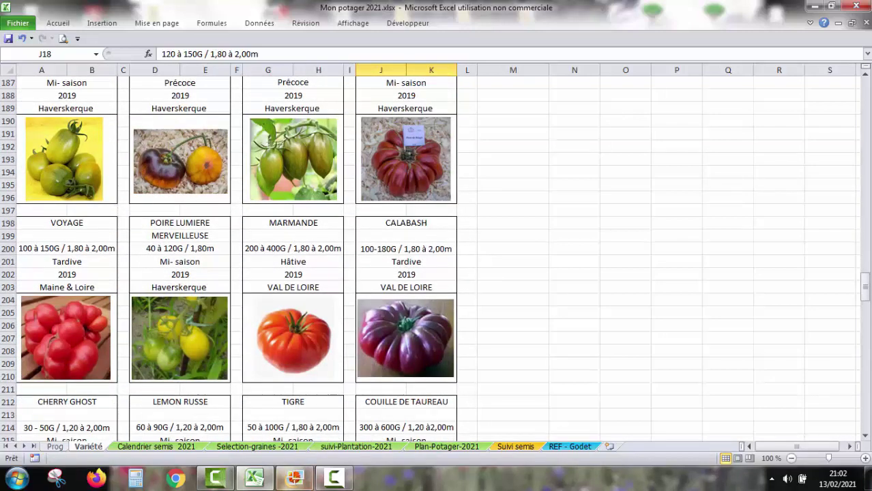
- View the labelled seed packet photo in Windows Live Photo Gallery and return to the variety cards in Excel
{"action": "left_click", "coordinate": [295, 480]}
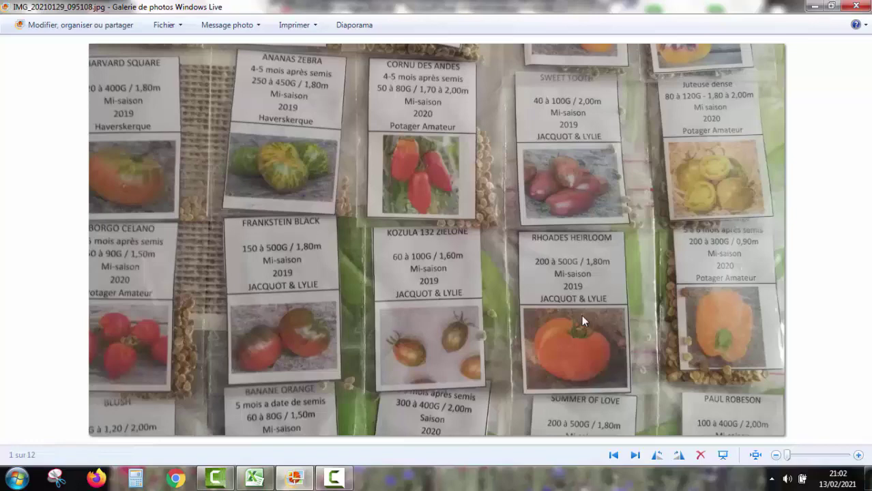
{"action": "left_click", "coordinate": [813, 5]}
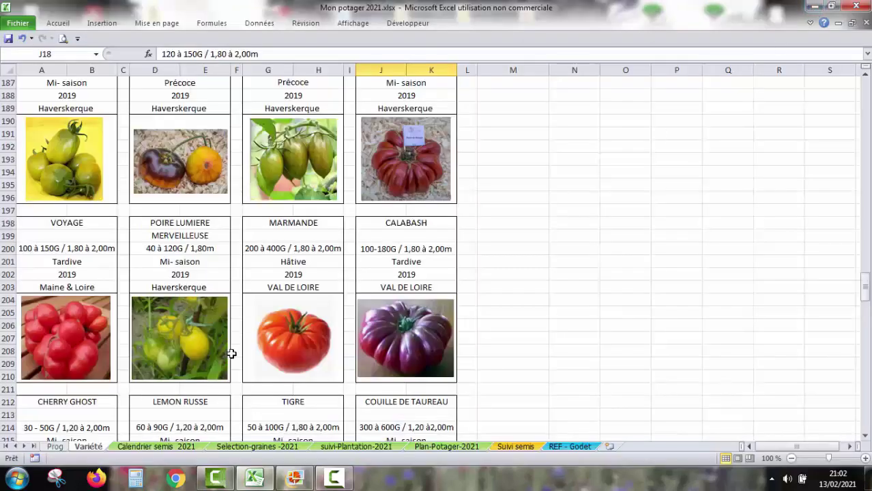
{"action": "scroll", "coordinate": [166, 392], "scroll_direction": "up", "scroll_amount": 9}
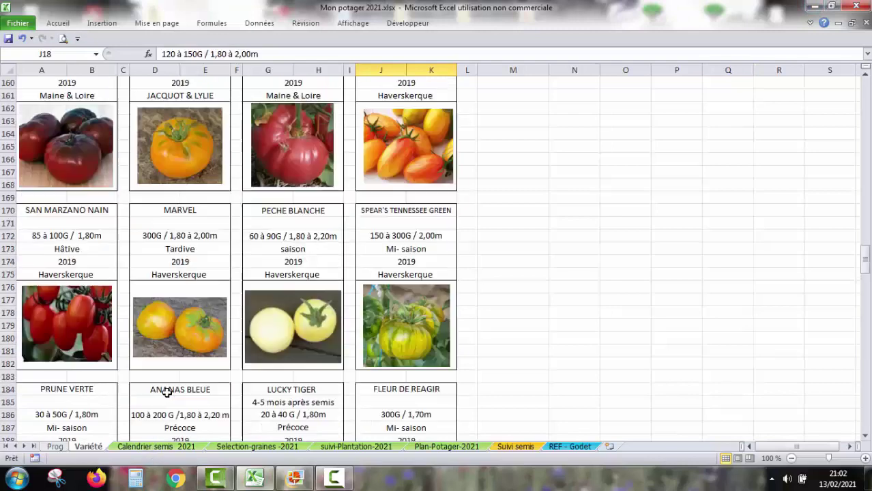
- Open the Calendrier semis 2021 sheet and examine the Légume, Faculté germinative, T° semis and Début de la semis columns
{"action": "left_click", "coordinate": [165, 448]}
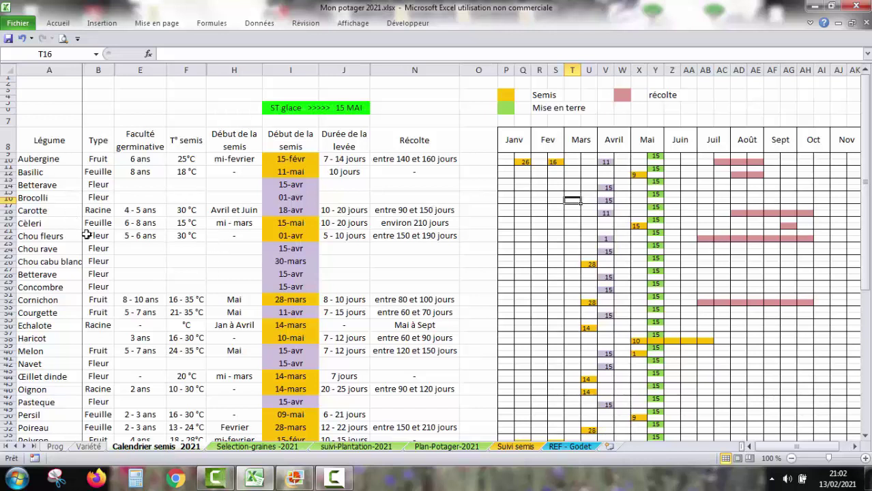
{"action": "left_click", "coordinate": [538, 209]}
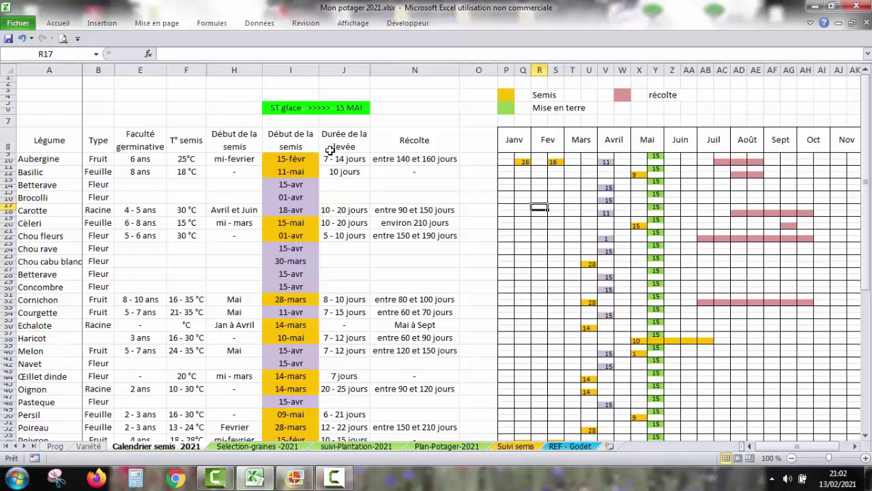
{"action": "left_click", "coordinate": [52, 141]}
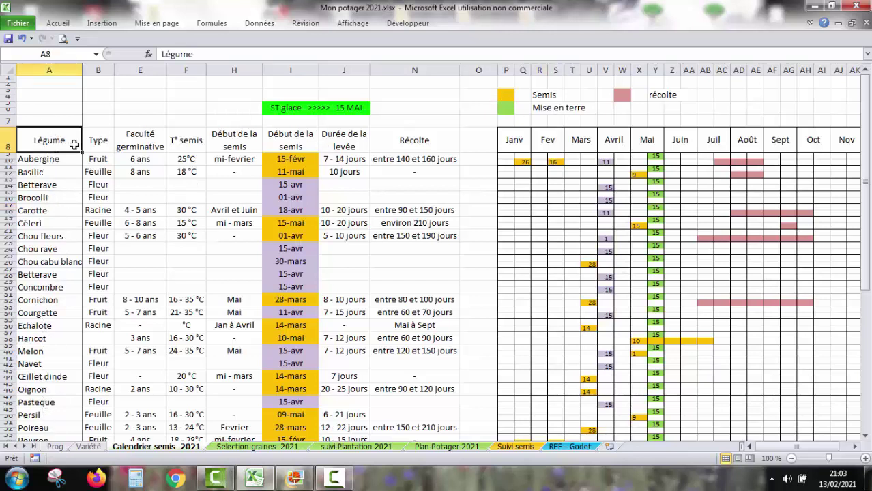
{"action": "left_click", "coordinate": [140, 140]}
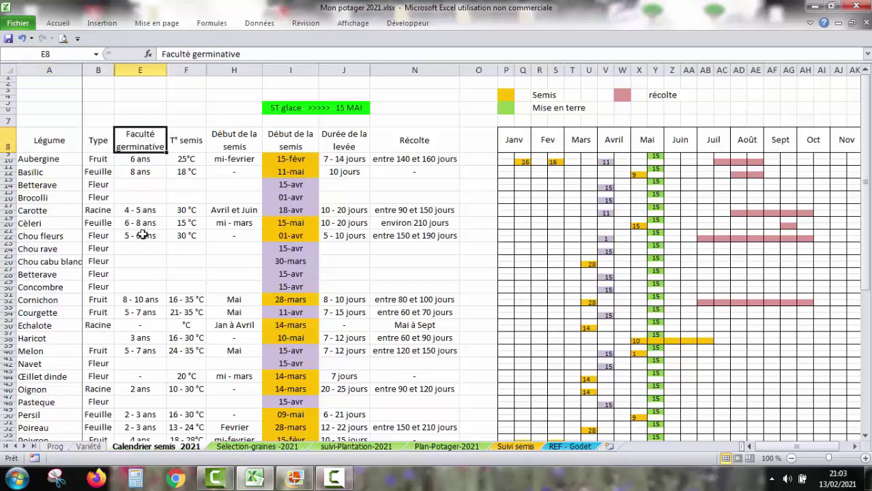
{"action": "left_click", "coordinate": [183, 145]}
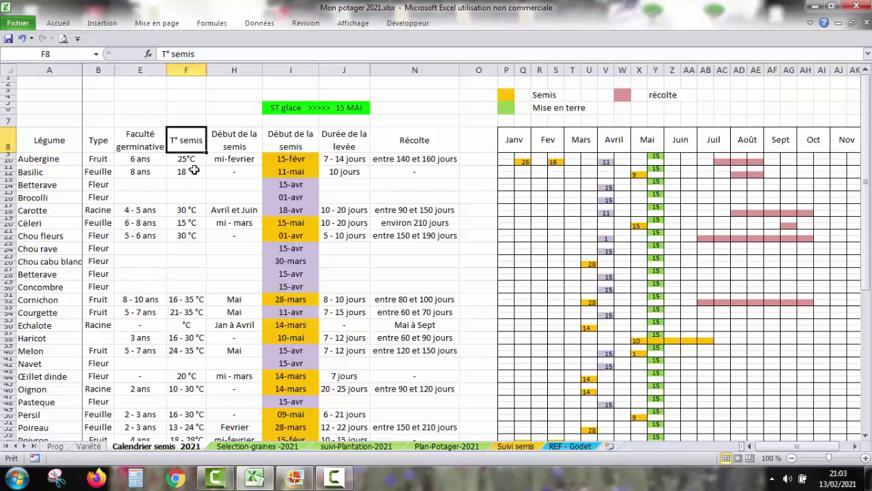
{"action": "left_click", "coordinate": [229, 140]}
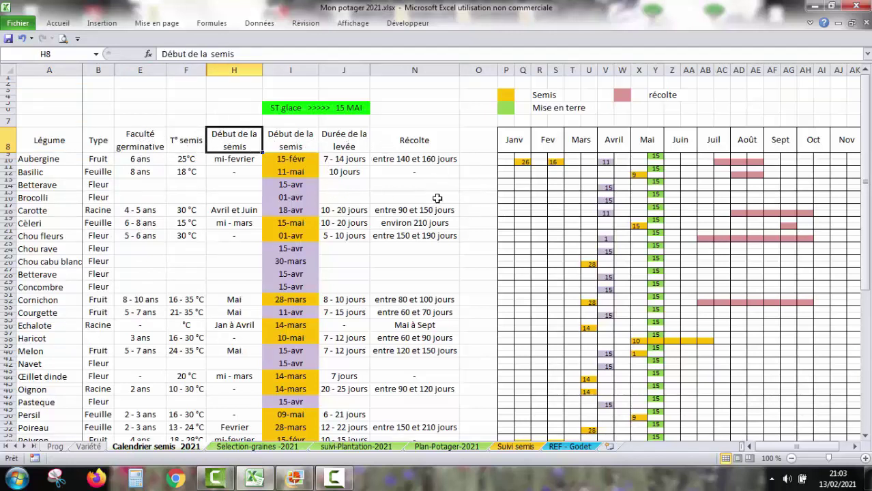
- Inspect the Cèleri row's sowing date, Durée de la levée and Récolte, and view the monthly calendar through December
{"action": "left_click", "coordinate": [282, 223]}
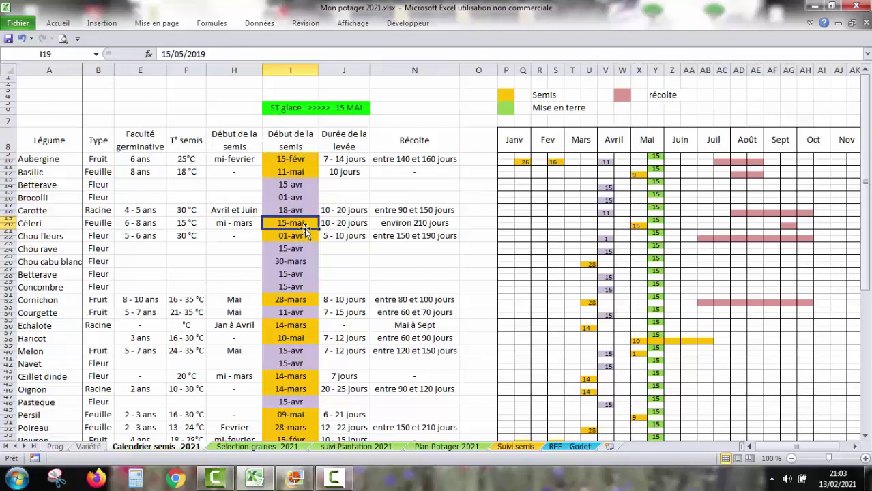
{"action": "left_click", "coordinate": [340, 225]}
{"action": "left_click", "coordinate": [389, 226]}
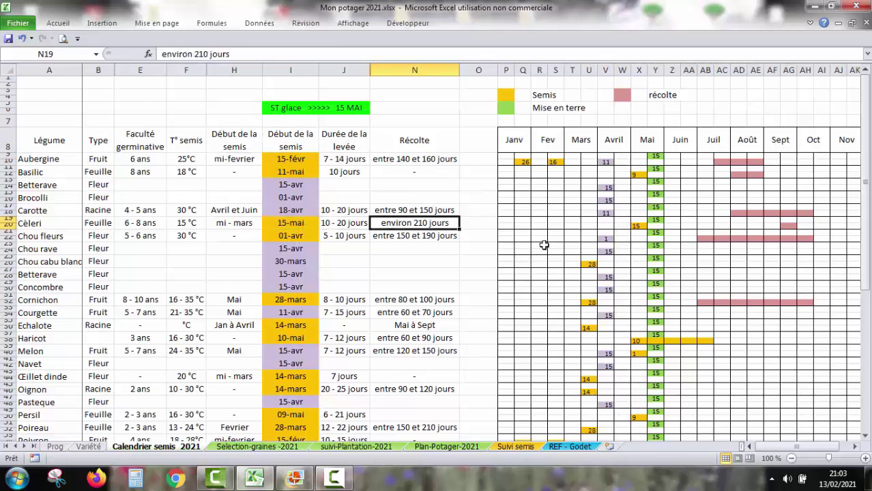
{"action": "left_click", "coordinate": [855, 447]}
{"action": "left_click", "coordinate": [855, 447]}
{"action": "left_click", "coordinate": [856, 447]}
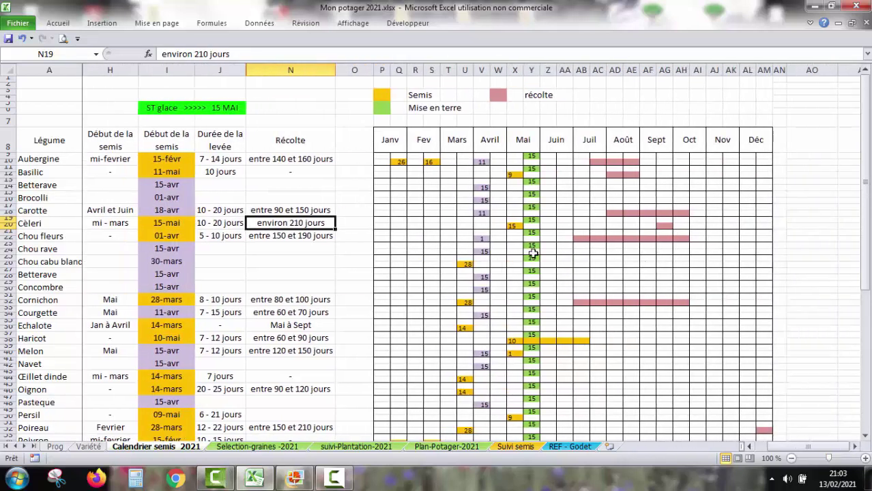
- Open the Selection-graines -2021 sheet, browse the variety choices for the first row and inspect the Nb plant and Semi / Terre columns
{"action": "left_click", "coordinate": [213, 450]}
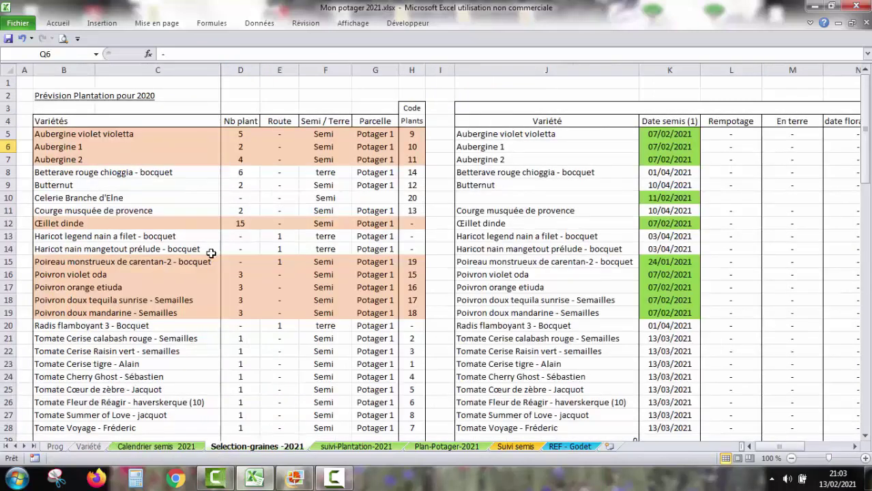
{"action": "left_click", "coordinate": [119, 134]}
{"action": "left_click", "coordinate": [227, 135]}
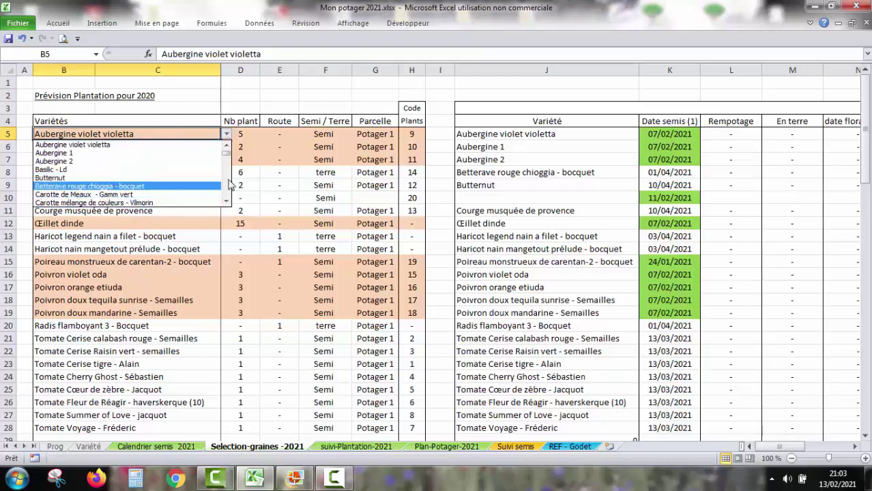
{"action": "scroll", "coordinate": [218, 198], "scroll_direction": "down", "scroll_amount": 3}
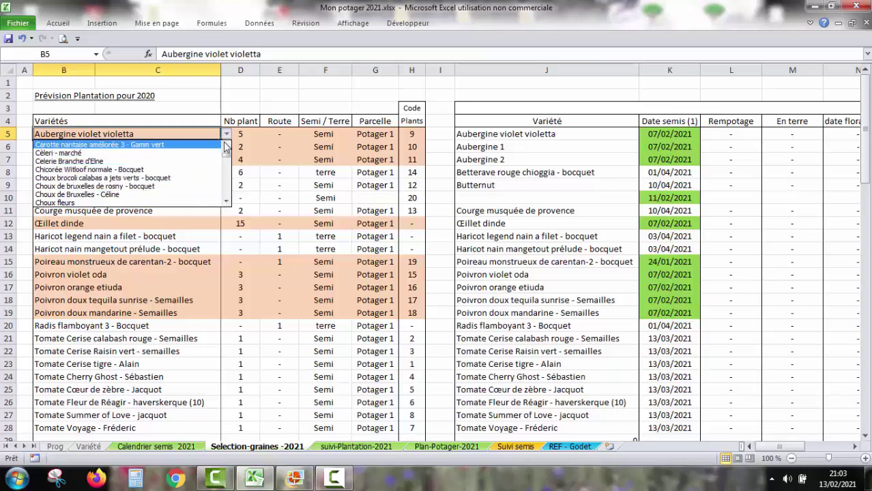
{"action": "left_click", "coordinate": [196, 137]}
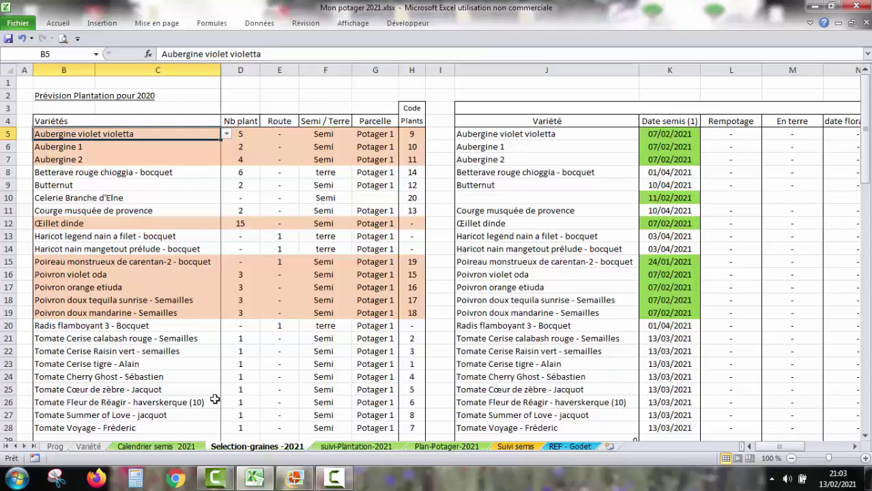
{"action": "left_click", "coordinate": [245, 138]}
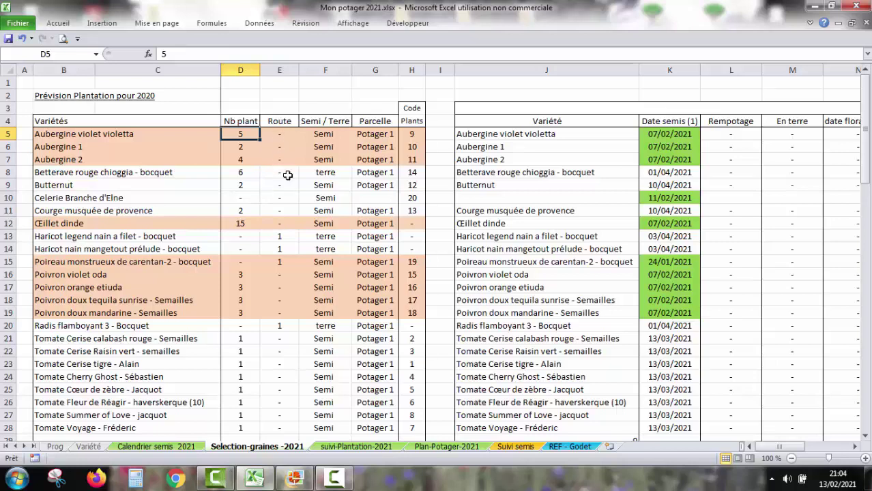
{"action": "left_click", "coordinate": [322, 122]}
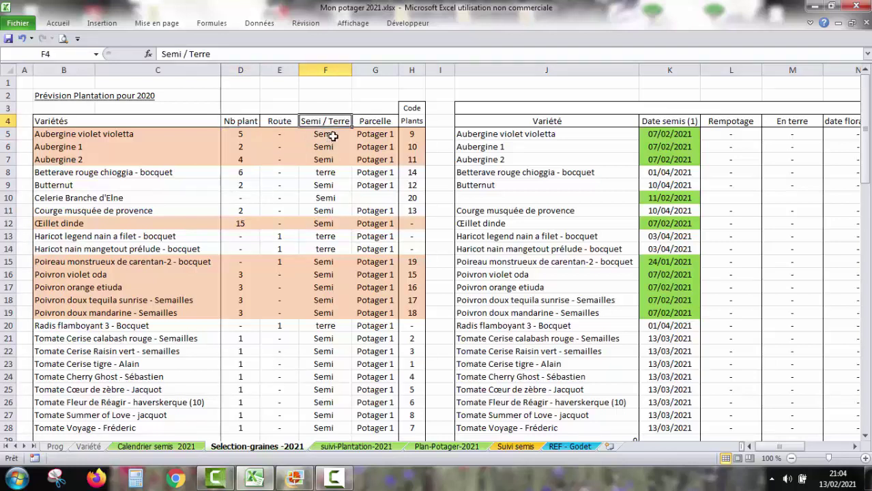
- Set the Parcelle of Celerie Branche d'Elne to Potager 1
{"action": "left_click", "coordinate": [382, 137]}
{"action": "left_click", "coordinate": [379, 197]}
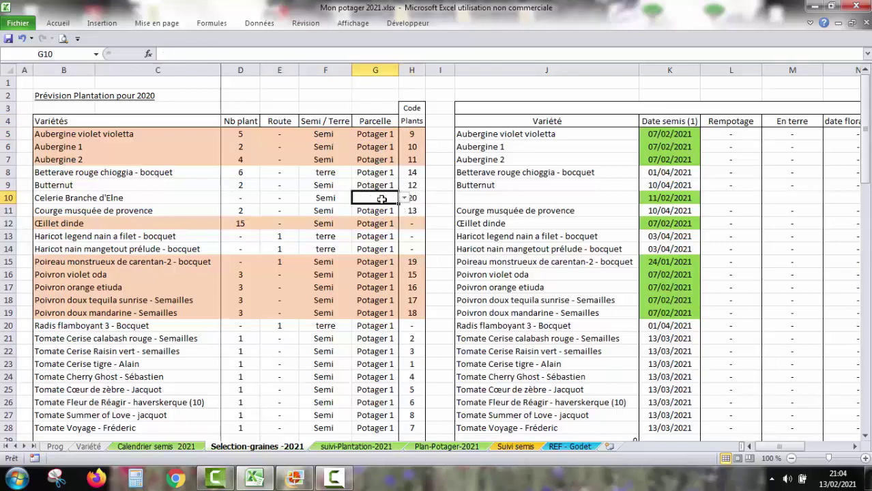
{"action": "left_click", "coordinate": [404, 198]}
{"action": "left_click", "coordinate": [396, 217]}
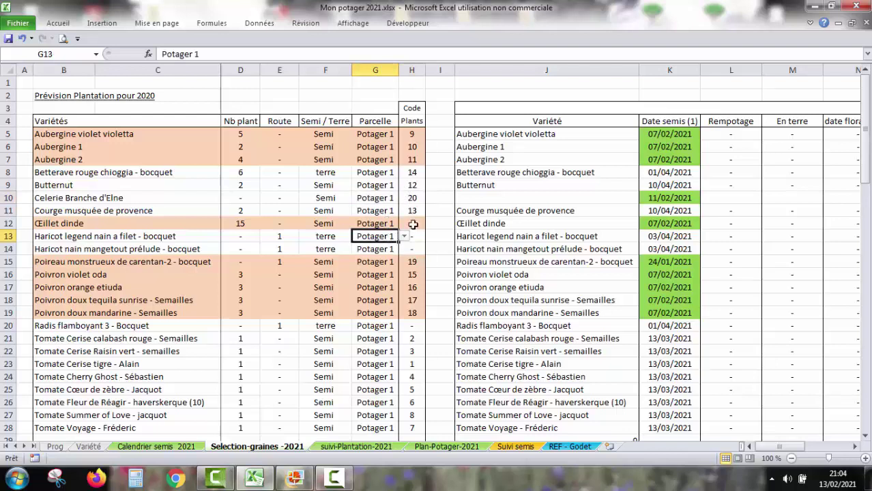
{"action": "left_click", "coordinate": [456, 210]}
- Inspect the Code Plants column and match its codes to the Aubergine 1 and Aubergine 2 varieties
{"action": "left_click", "coordinate": [409, 109]}
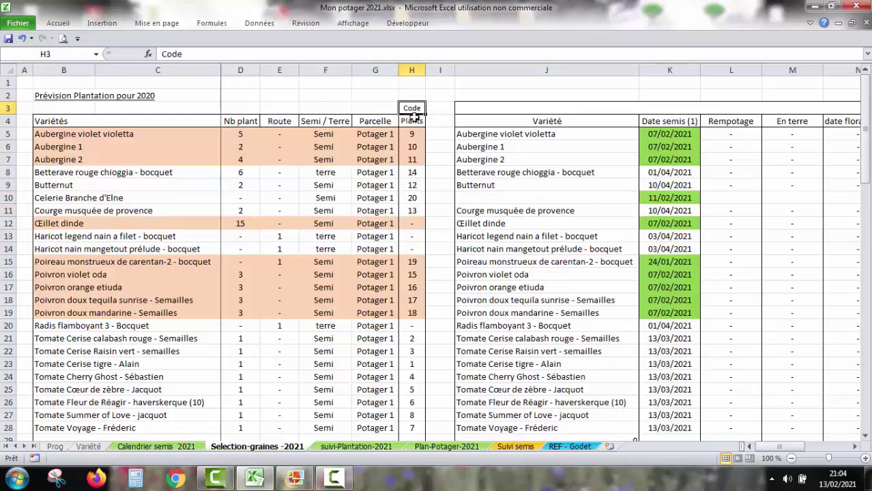
{"action": "left_click", "coordinate": [411, 122]}
{"action": "left_click", "coordinate": [412, 134]}
{"action": "left_click", "coordinate": [416, 149]}
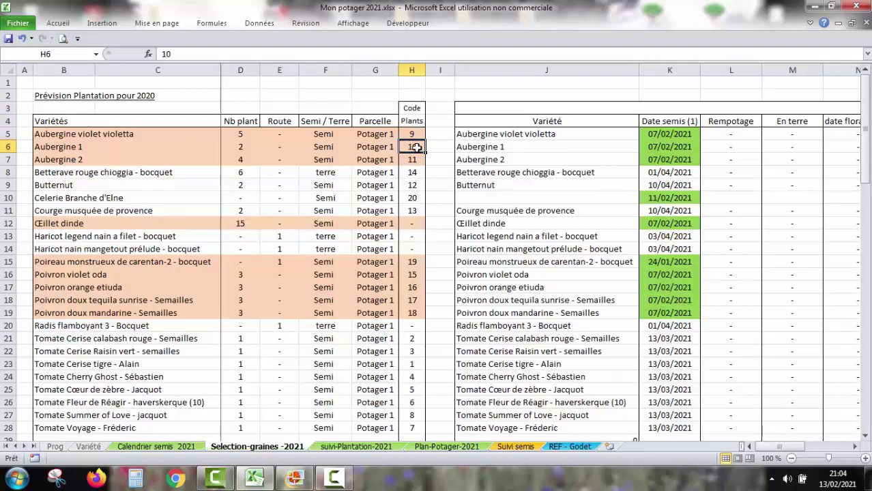
{"action": "left_click", "coordinate": [116, 146]}
{"action": "left_click", "coordinate": [121, 161]}
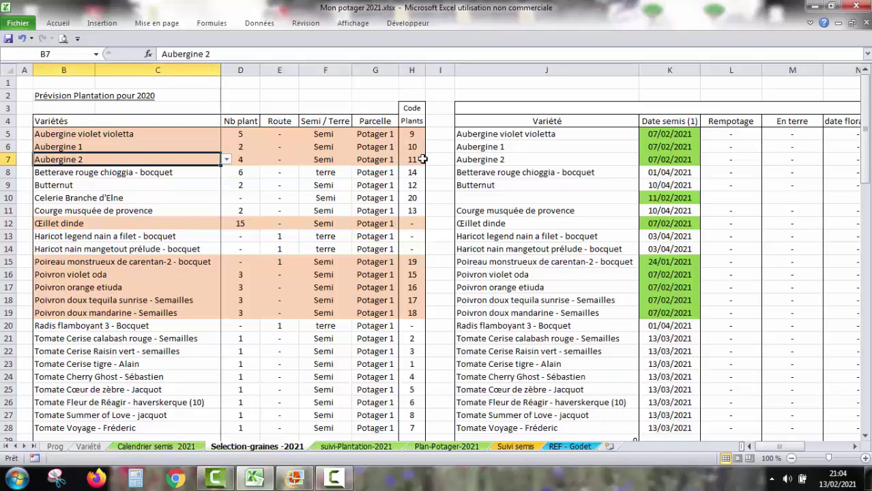
- Inspect the linked Variété column and the first-sowing date columns from Rempotage and En terre through date conso (1)
{"action": "left_click", "coordinate": [474, 134]}
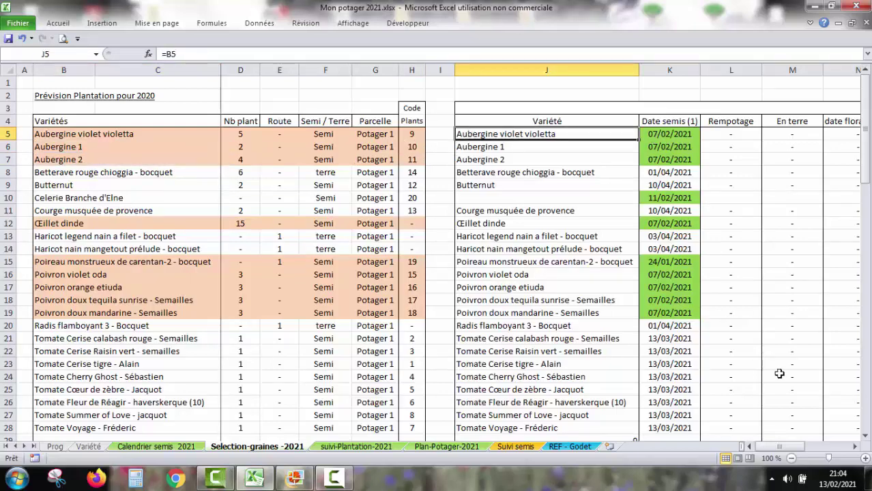
{"action": "left_click", "coordinate": [854, 447]}
{"action": "left_click", "coordinate": [855, 447]}
{"action": "left_click", "coordinate": [855, 447]}
{"action": "left_click", "coordinate": [854, 447]}
{"action": "left_click", "coordinate": [855, 447]}
{"action": "left_click", "coordinate": [854, 447]}
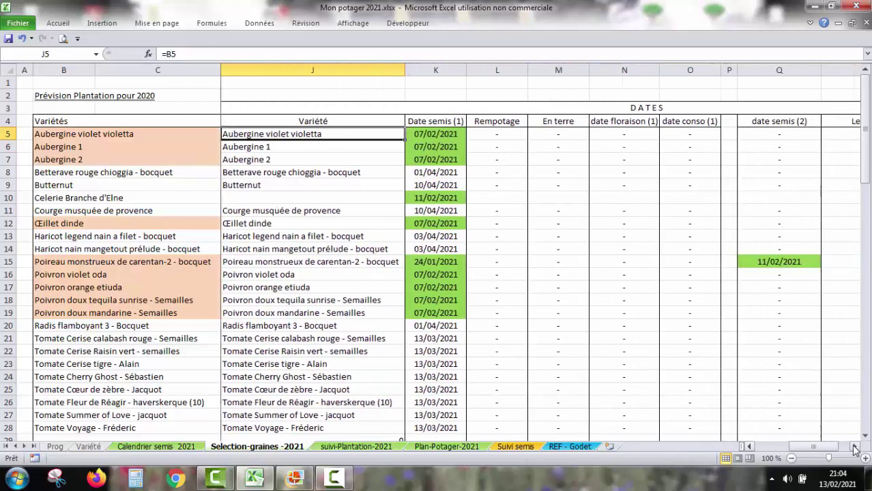
{"action": "left_click", "coordinate": [485, 135]}
{"action": "left_click", "coordinate": [554, 133]}
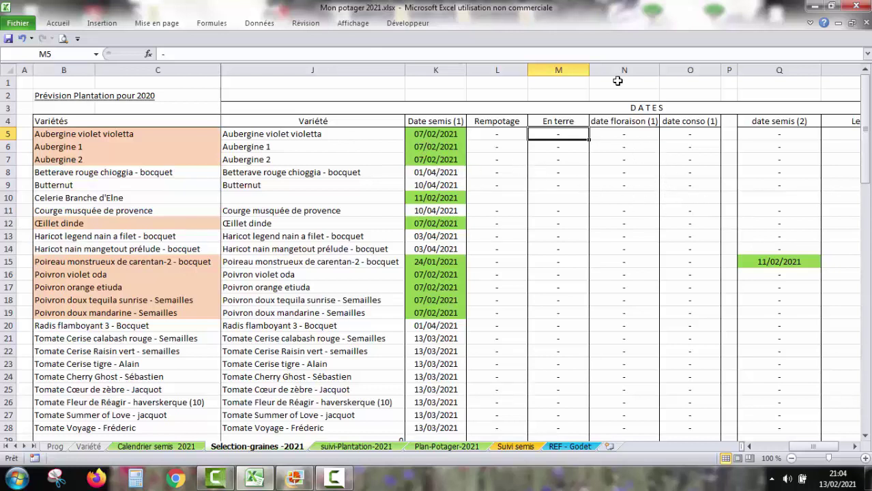
{"action": "left_click", "coordinate": [628, 124]}
{"action": "left_click", "coordinate": [682, 124]}
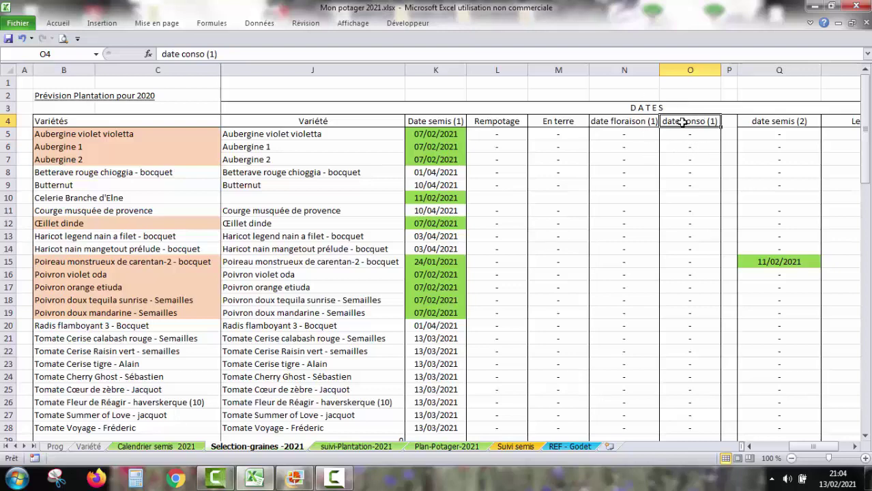
- Examine the second-sowing columns from date semis (2) to date conso (2), and return to the start of the table
{"action": "left_click", "coordinate": [774, 147]}
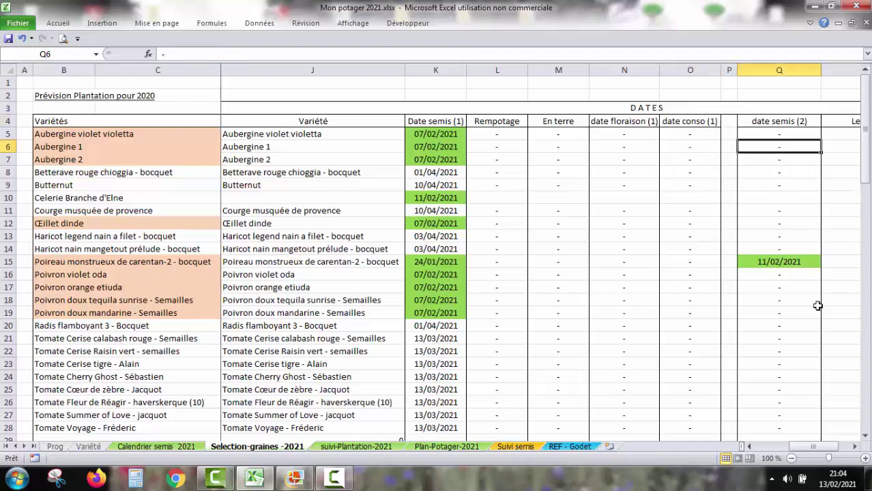
{"action": "left_click", "coordinate": [855, 446]}
{"action": "left_click", "coordinate": [855, 446]}
{"action": "left_click", "coordinate": [855, 447]}
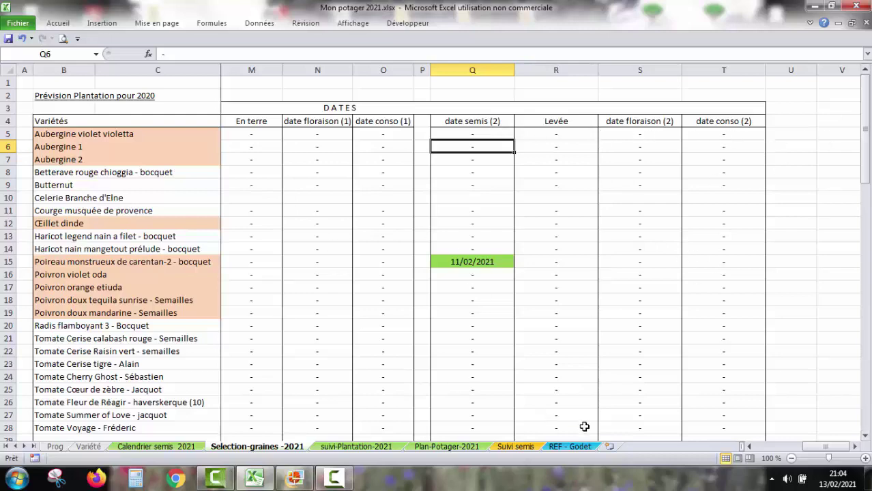
{"action": "left_click_drag", "start_coordinate": [822, 446], "coordinate": [750, 448]}
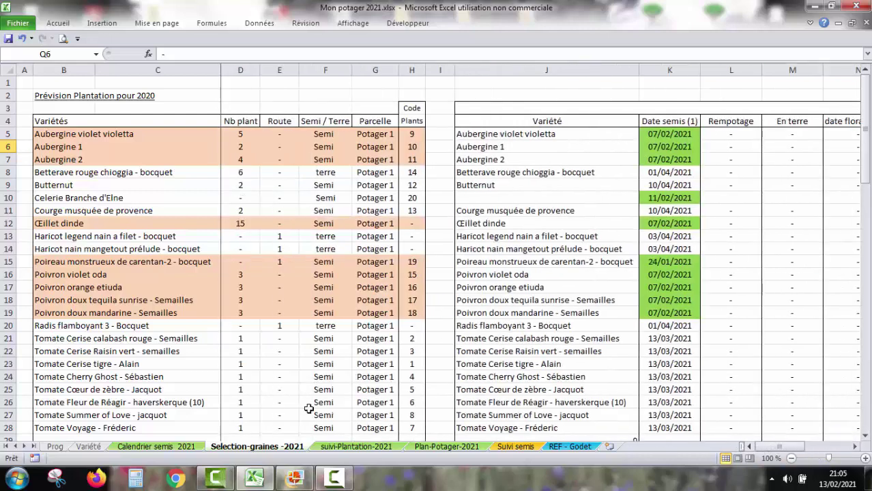
- Open the suivi-Plantation-2021 sheet and check how its seed variety names link to the Selection-graines -2021 sheet
{"action": "left_click", "coordinate": [355, 446]}
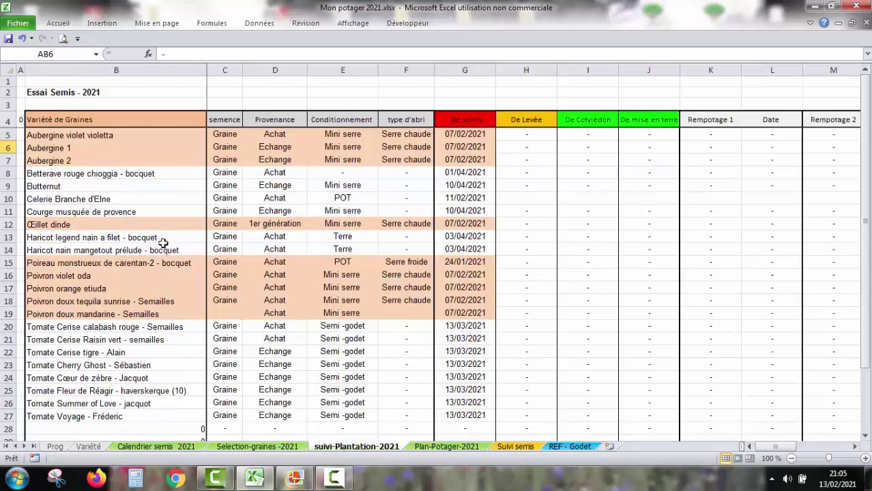
{"action": "left_click", "coordinate": [52, 147]}
{"action": "left_click", "coordinate": [62, 175]}
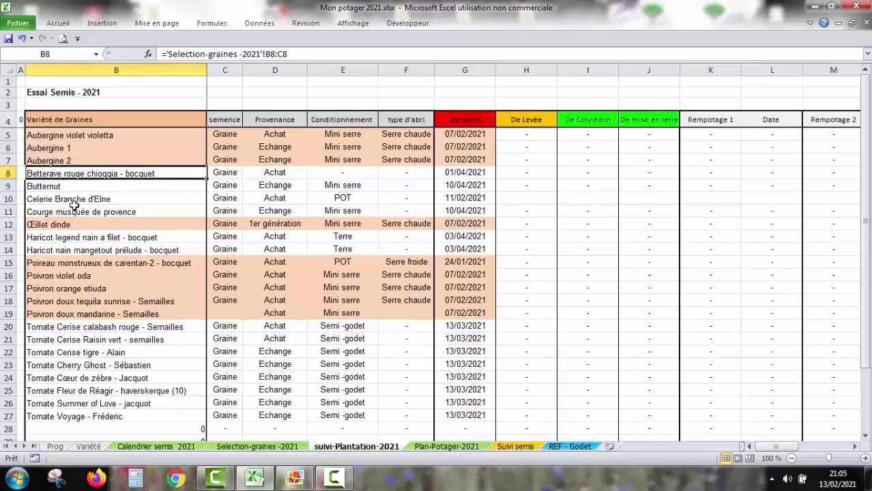
{"action": "left_click", "coordinate": [79, 212]}
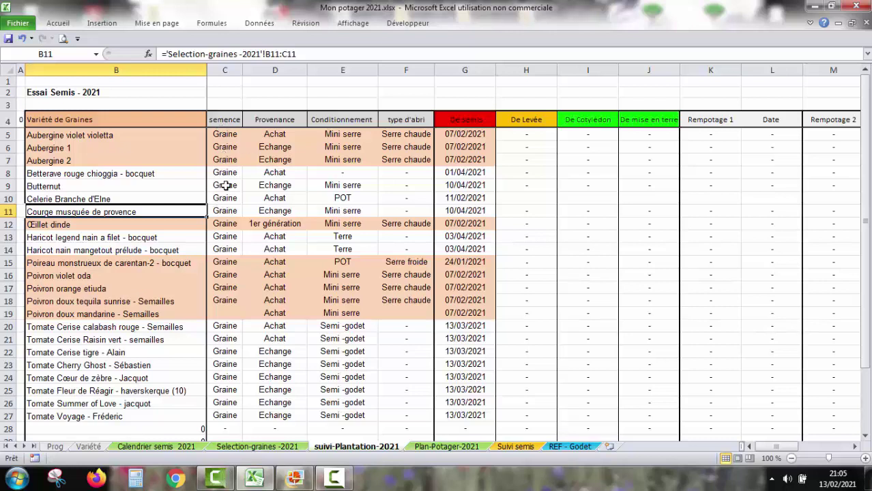
- Inspect the Provenance, Conditionnement and type d'abri entries on the aubergine rows
{"action": "left_click", "coordinate": [276, 143]}
{"action": "left_click", "coordinate": [278, 166]}
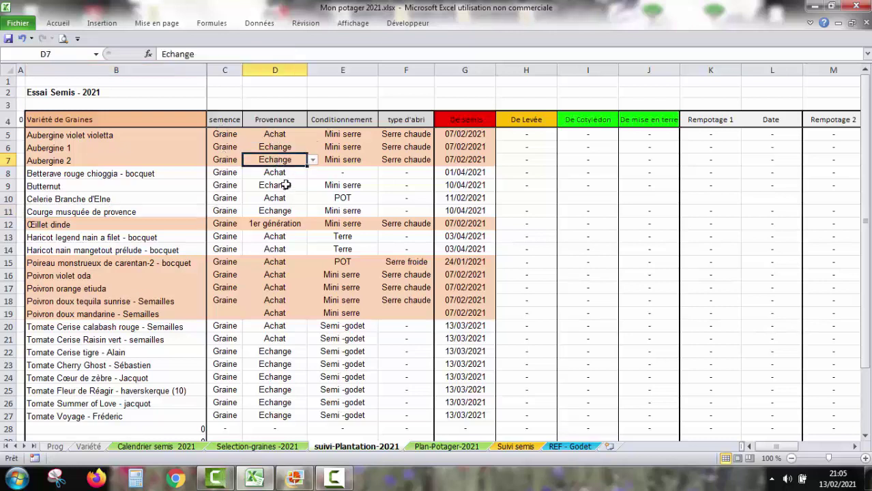
{"action": "left_click", "coordinate": [339, 150]}
{"action": "left_click", "coordinate": [409, 136]}
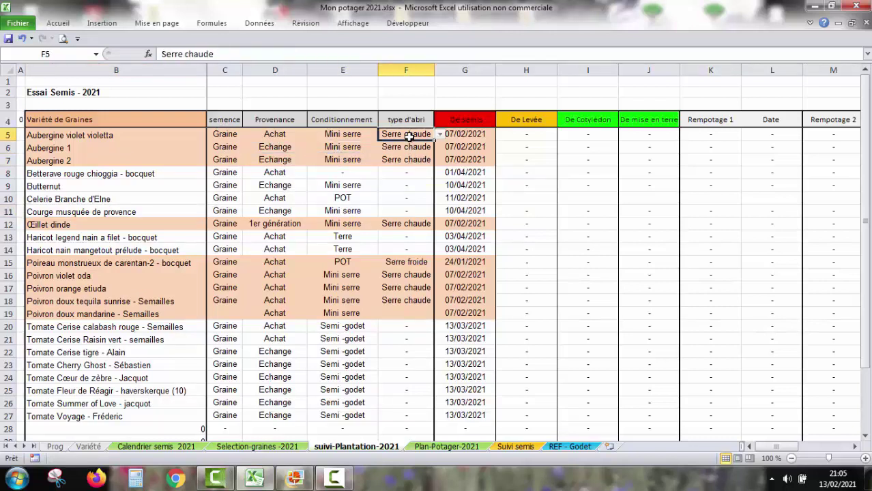
- Inspect the sowing, De Levée and De Cotylédon date cells for Aubergine violet violetta
{"action": "left_click", "coordinate": [466, 135]}
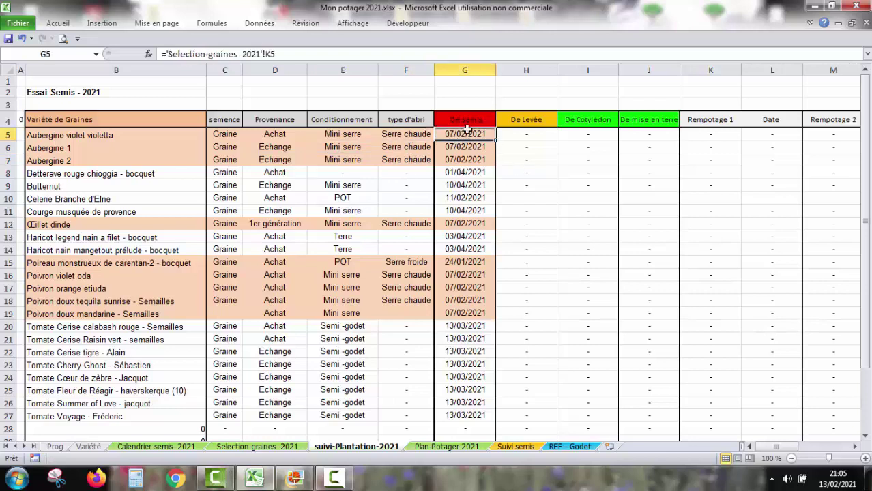
{"action": "left_click", "coordinate": [509, 135]}
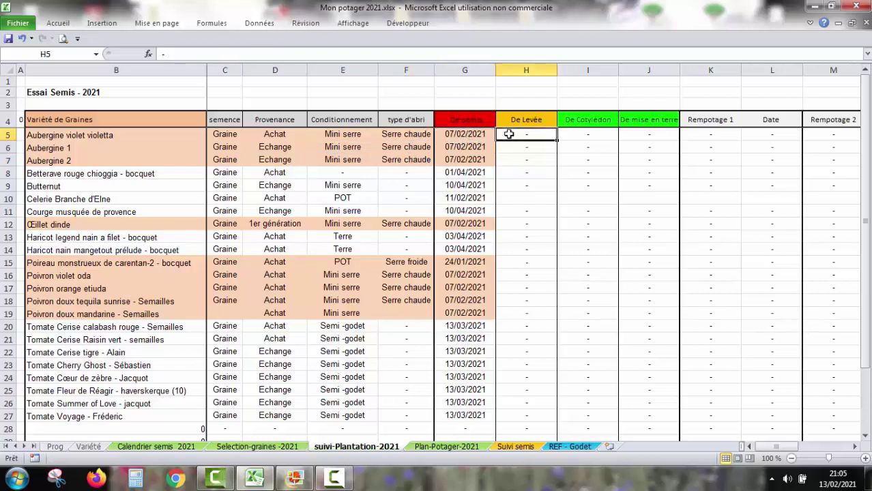
{"action": "left_click", "coordinate": [591, 132]}
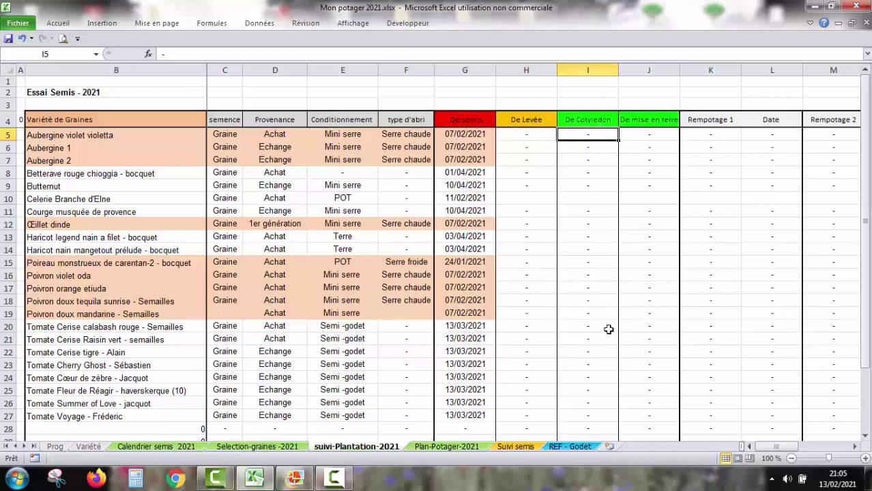
- Examine the Rempotage 1, 2 and 3 columns and their Date columns on the follow-up table
{"action": "left_click", "coordinate": [716, 167]}
{"action": "left_click", "coordinate": [771, 175]}
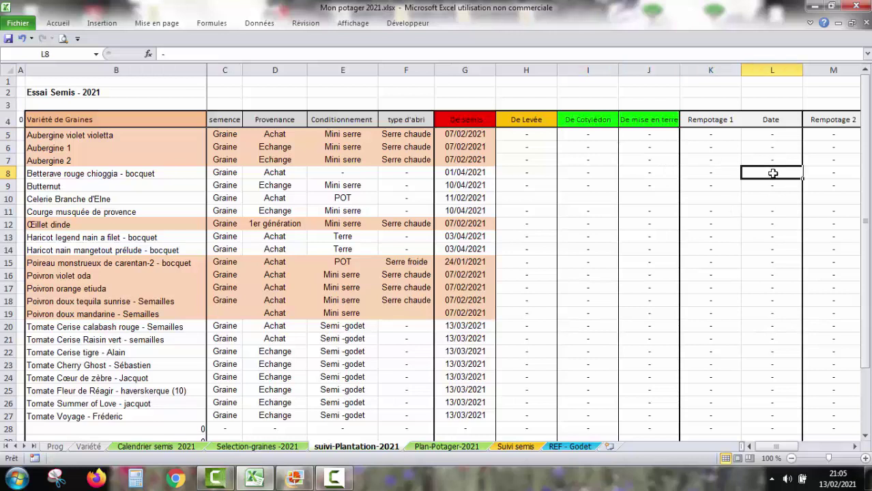
{"action": "left_click", "coordinate": [854, 447]}
{"action": "left_click", "coordinate": [854, 447]}
{"action": "left_click", "coordinate": [855, 446]}
{"action": "left_click", "coordinate": [855, 446]}
{"action": "left_click", "coordinate": [611, 162]}
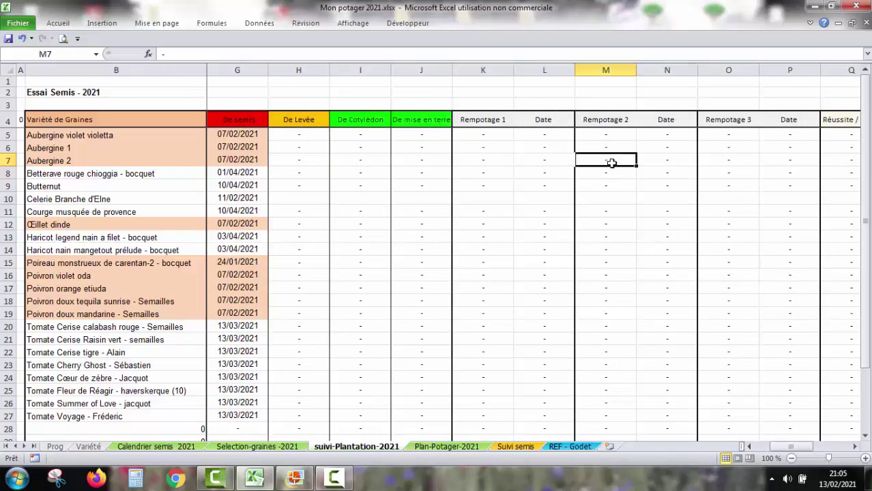
{"action": "left_click", "coordinate": [676, 163]}
{"action": "left_click", "coordinate": [735, 161]}
{"action": "left_click", "coordinate": [792, 162]}
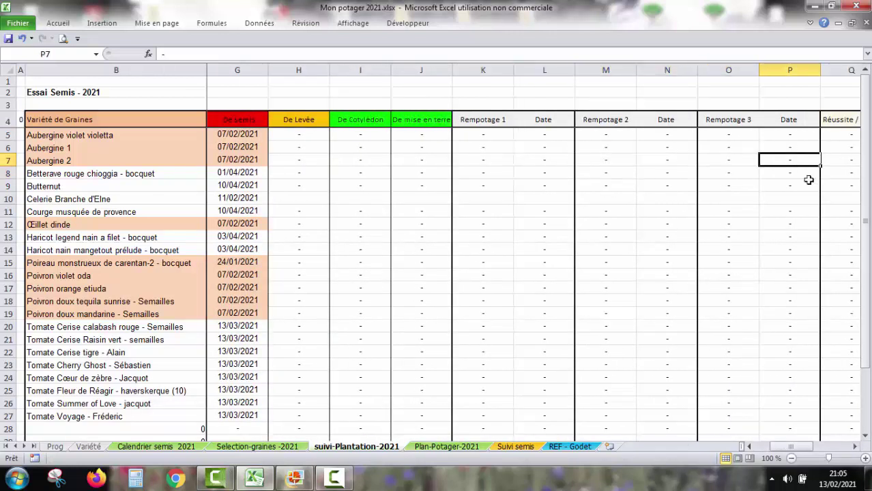
- Inspect the Réussite / Echec cell and the Place / potager choices for Aubergine 2, leaving the place at "-"
{"action": "left_click", "coordinate": [854, 446]}
{"action": "left_click", "coordinate": [854, 446]}
{"action": "left_click", "coordinate": [854, 446]}
{"action": "left_click", "coordinate": [854, 446]}
{"action": "left_click", "coordinate": [855, 447]}
{"action": "left_click", "coordinate": [854, 447]}
{"action": "left_click", "coordinate": [854, 446]}
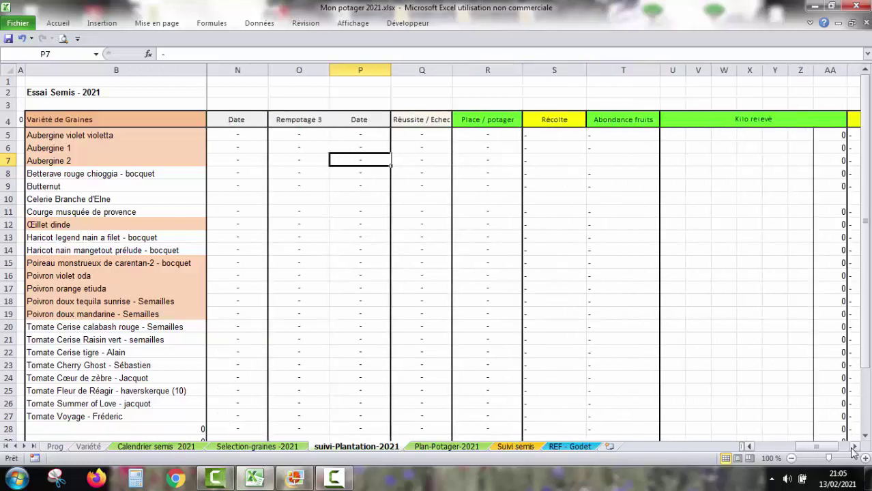
{"action": "left_click", "coordinate": [423, 162]}
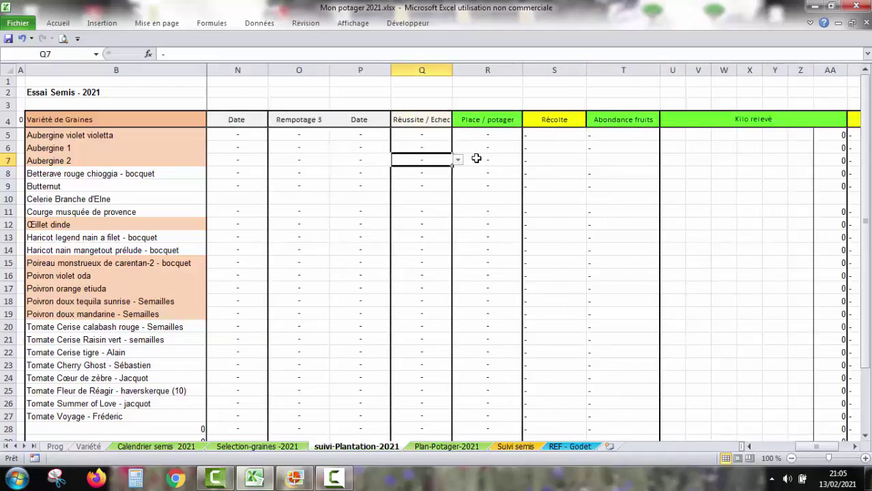
{"action": "left_click", "coordinate": [478, 159]}
{"action": "left_click", "coordinate": [527, 164]}
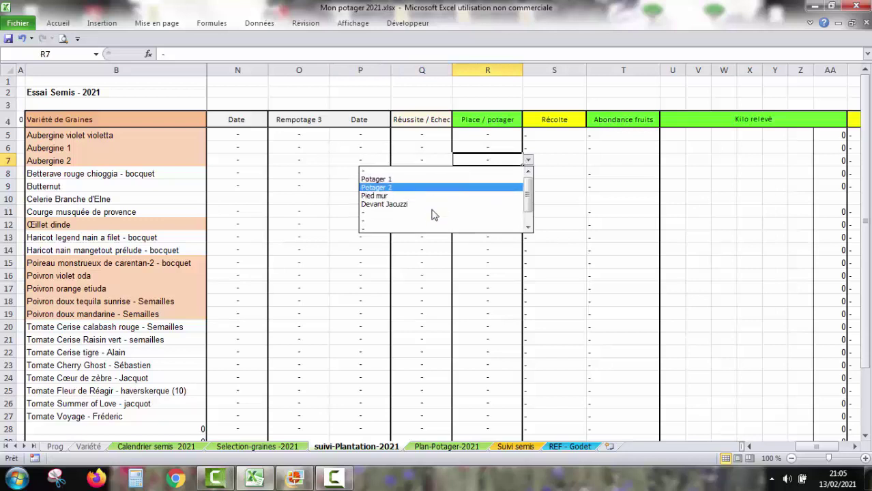
{"action": "left_click", "coordinate": [432, 220]}
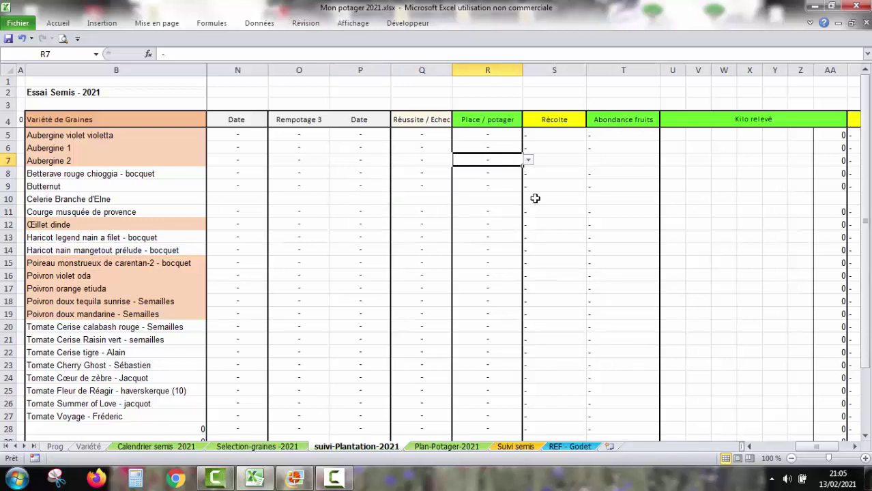
- Review the Récolte choices for Aubergine 2 and leave the entry at "-"
{"action": "left_click", "coordinate": [558, 158]}
{"action": "left_click", "coordinate": [593, 160]}
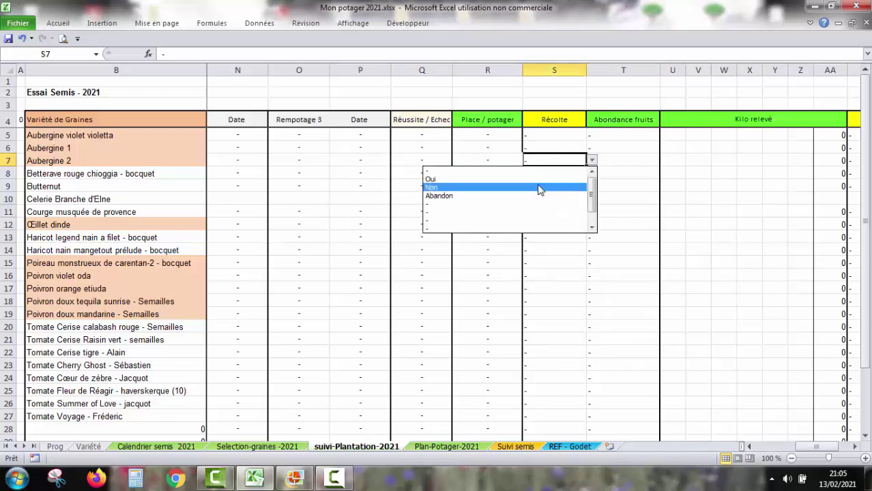
{"action": "left_click", "coordinate": [536, 223]}
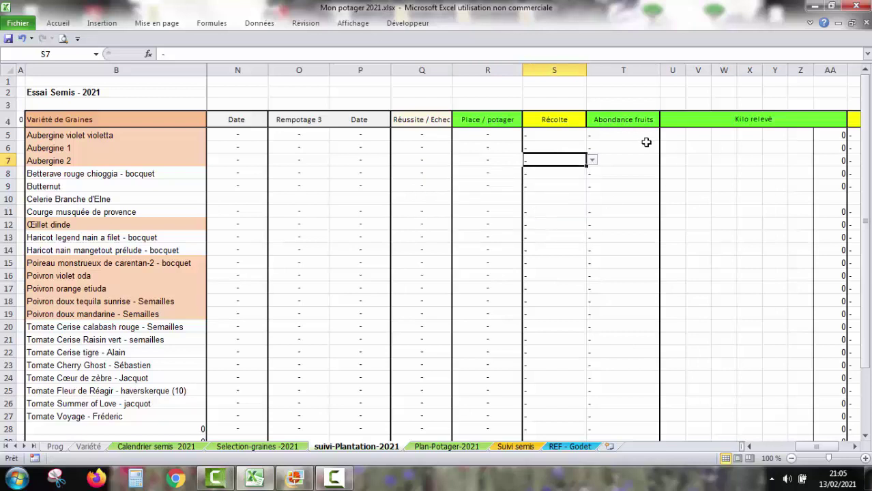
- Enter 0,5 as the first Kilo relevé reading for Aubergine 2
{"action": "left_click", "coordinate": [724, 161]}
{"action": "left_click", "coordinate": [683, 164]}
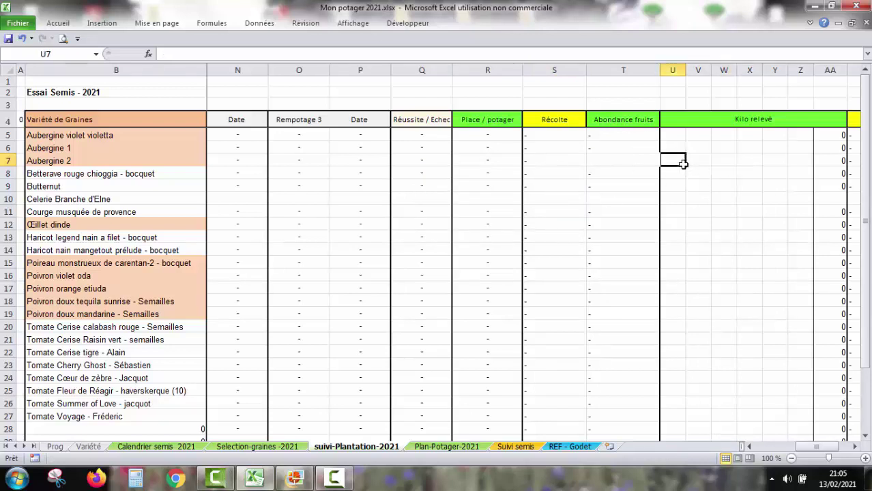
{"action": "type", "text": "0,5"}
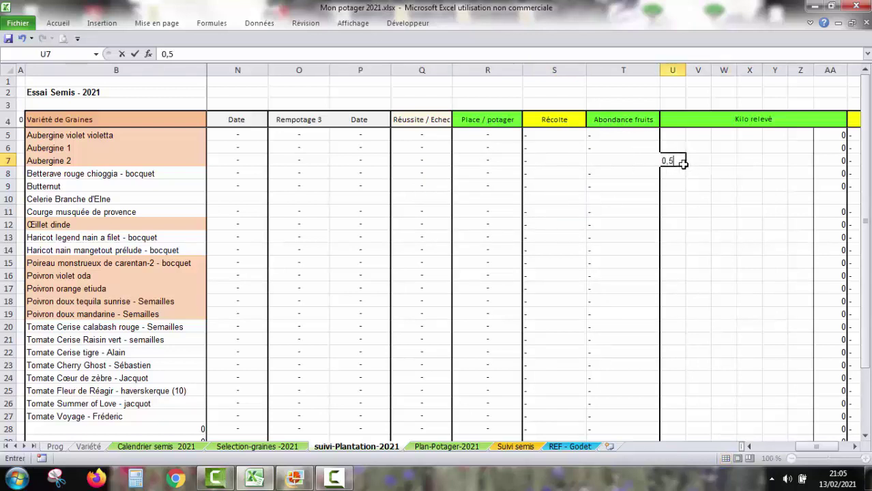
{"action": "key", "text": "Return"}
{"action": "type", "text": "0,5"}
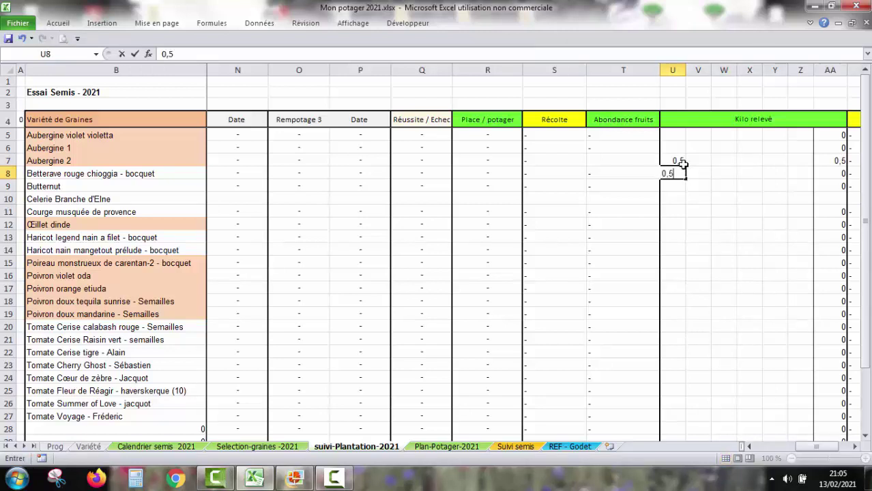
{"action": "left_click", "coordinate": [656, 195]}
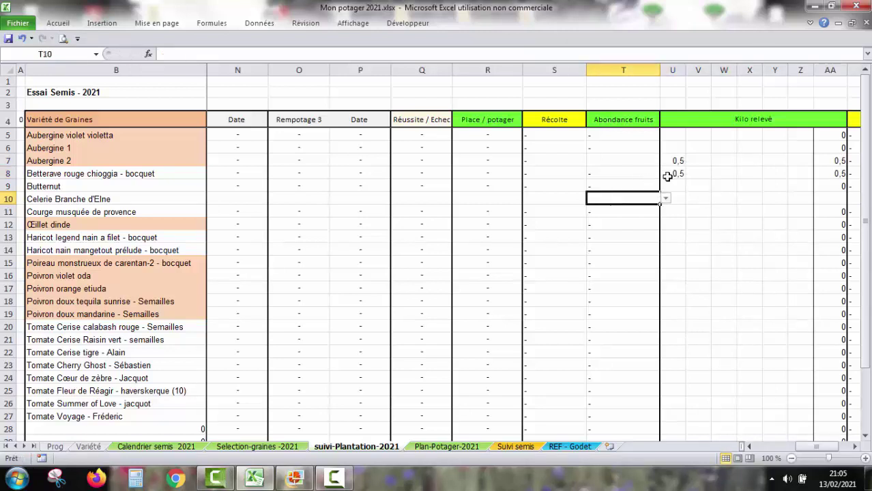
{"action": "left_click", "coordinate": [670, 175]}
{"action": "key", "text": "Delete"}
- Test the Kilo relevé sum for Aubergine 2 with a second 0,5 reading, and clear both test readings
{"action": "left_click", "coordinate": [699, 158]}
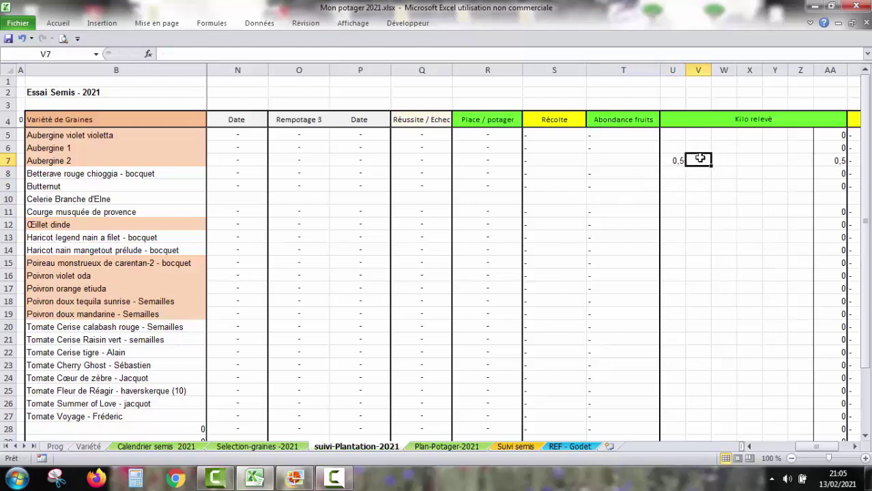
{"action": "type", "text": "0,5"}
{"action": "key", "text": "Return"}
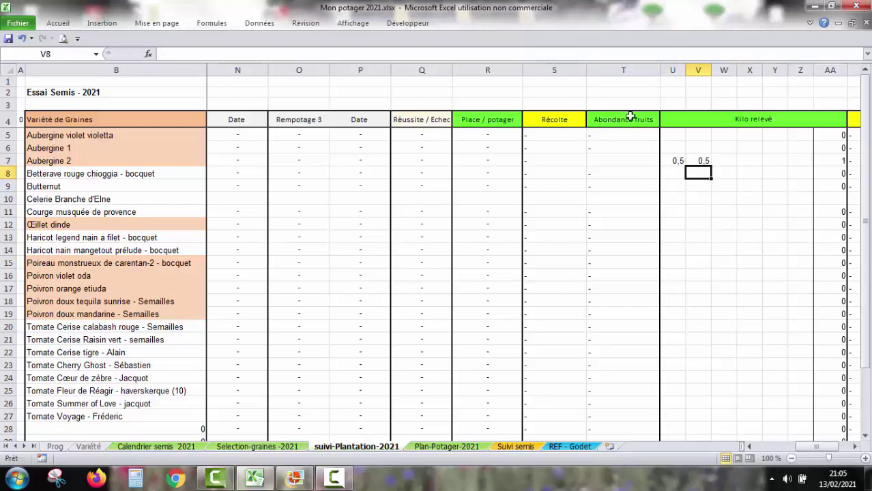
{"action": "left_click", "coordinate": [827, 160]}
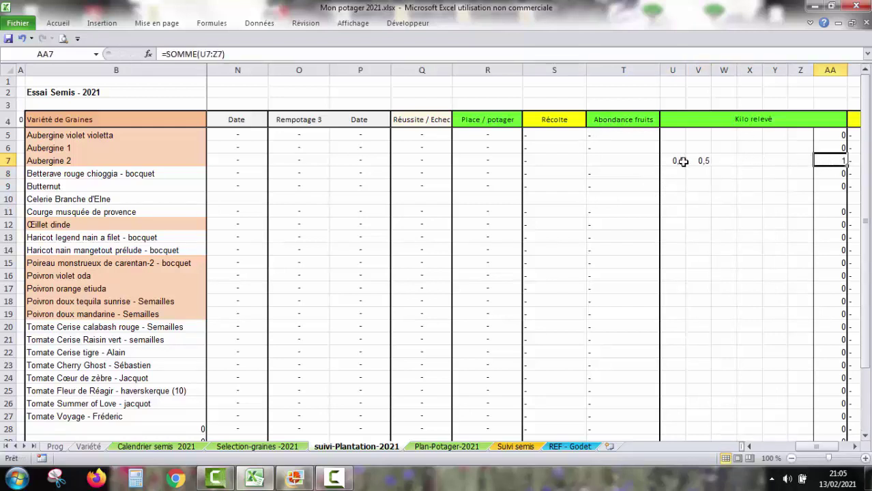
{"action": "left_click_drag", "start_coordinate": [683, 161], "coordinate": [703, 161]}
{"action": "key", "text": "Delete"}
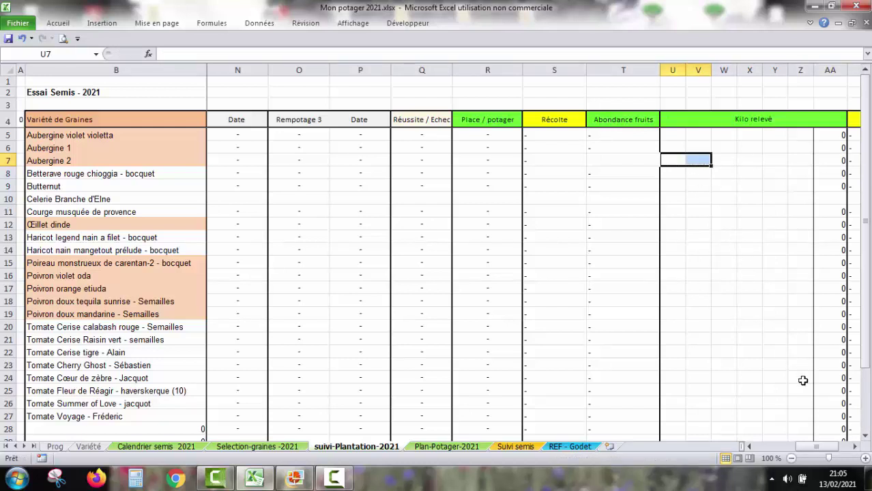
- Inspect the Conclusion du plant pour année prochaine cell for Aubergine 2, and return to the start of the table
{"action": "left_click", "coordinate": [852, 448]}
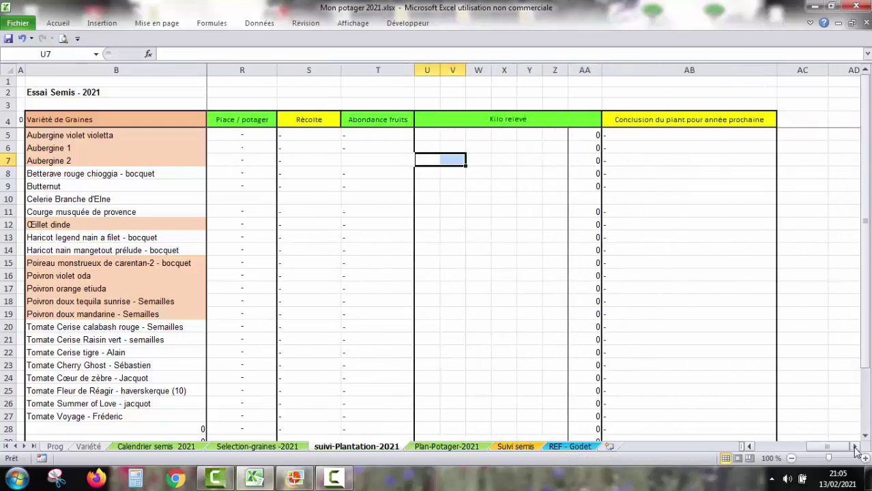
{"action": "left_click", "coordinate": [673, 156]}
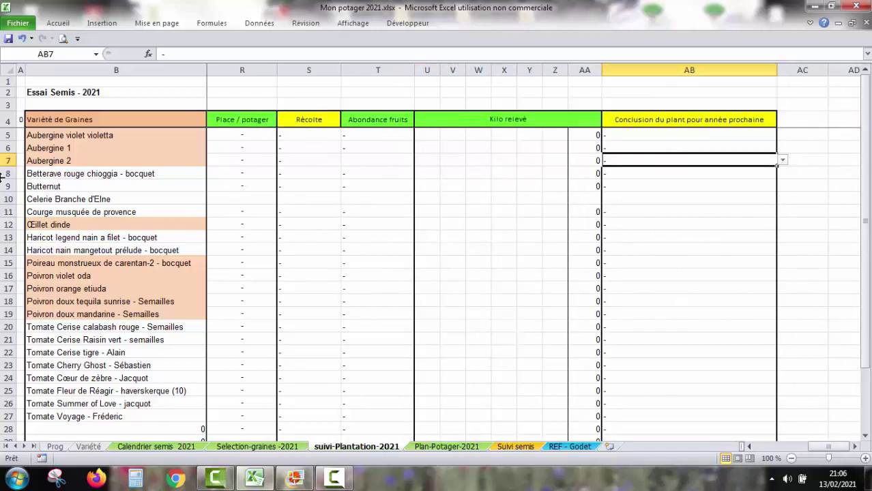
{"action": "left_click", "coordinate": [749, 446]}
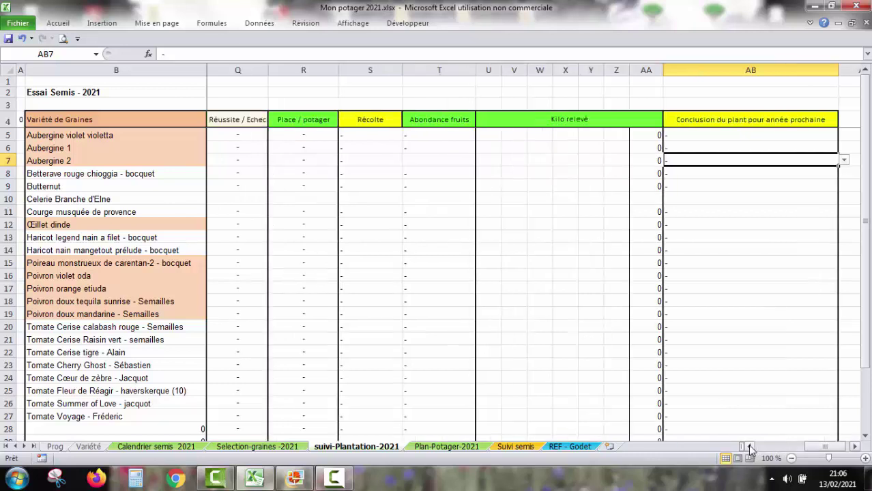
{"action": "left_click", "coordinate": [748, 447]}
{"action": "left_click", "coordinate": [748, 446]}
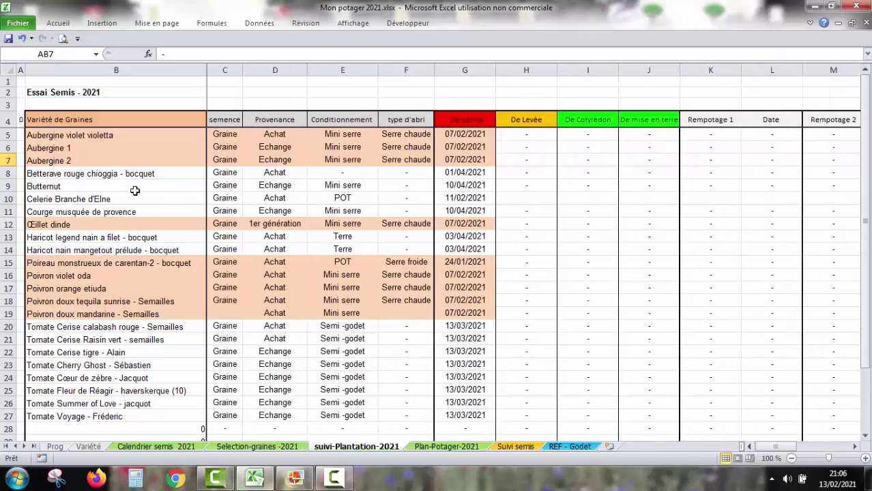
- Open the Plan-Potager-2021 sheet and inspect its vegetable pictures and the plant code cells 9, 11 and 15
{"action": "left_click", "coordinate": [437, 447]}
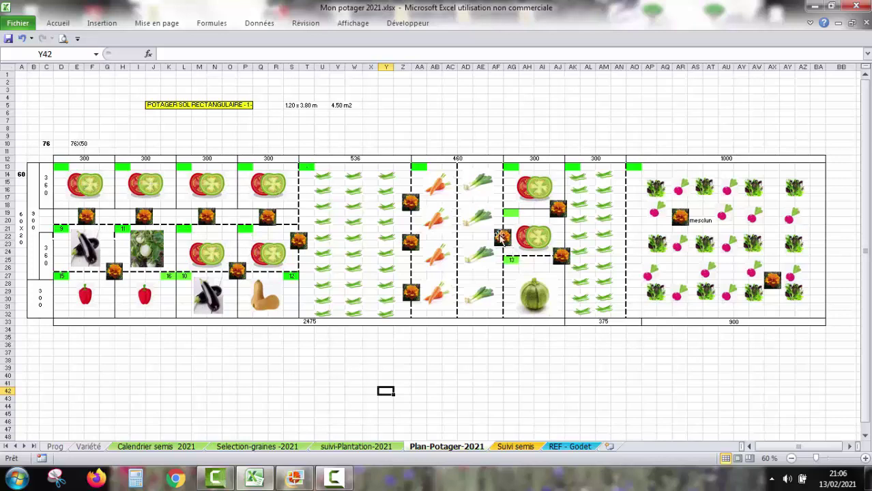
{"action": "left_click", "coordinate": [534, 296]}
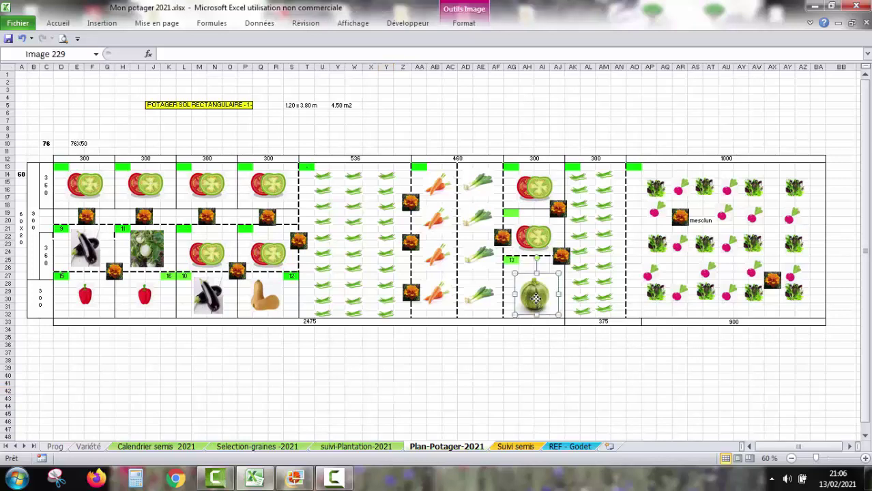
{"action": "left_click", "coordinate": [479, 189]}
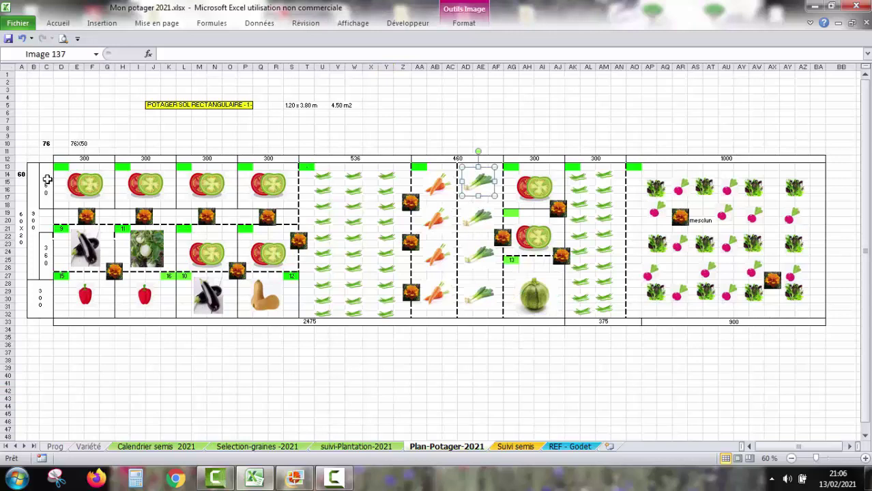
{"action": "left_click", "coordinate": [61, 232]}
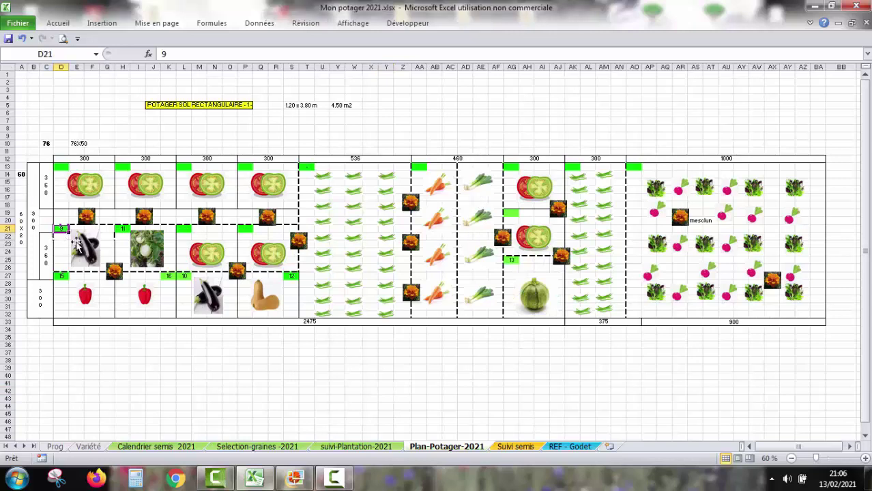
{"action": "left_click", "coordinate": [122, 230]}
{"action": "left_click", "coordinate": [63, 276]}
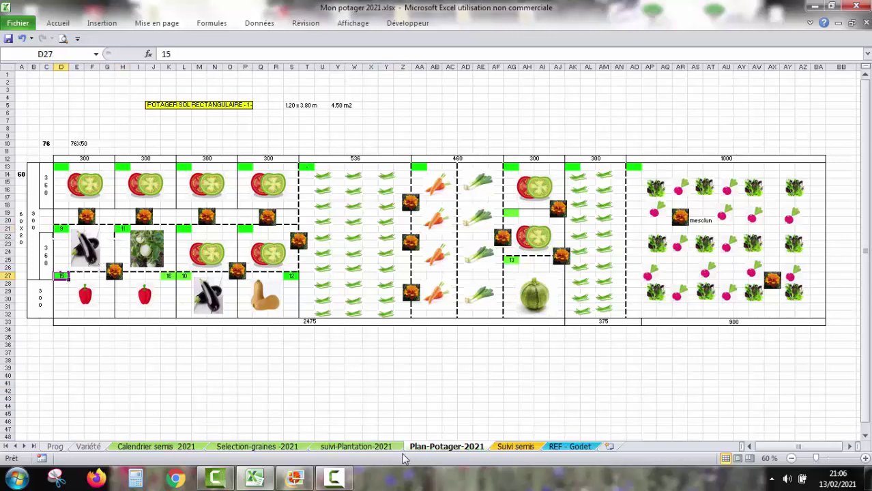
- Check the aubergine Code Plants on the Selection-graines -2021 sheet against the Plan-Potager-2021 layout
{"action": "left_click", "coordinate": [361, 448]}
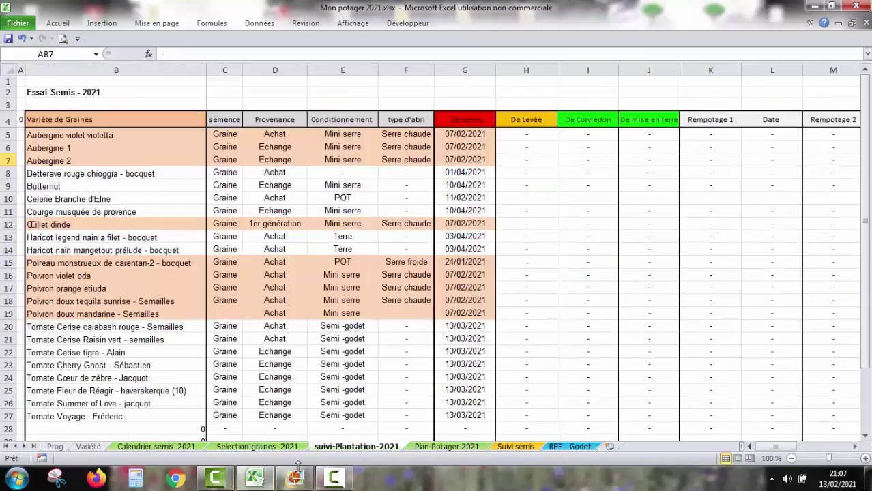
{"action": "left_click", "coordinate": [290, 451]}
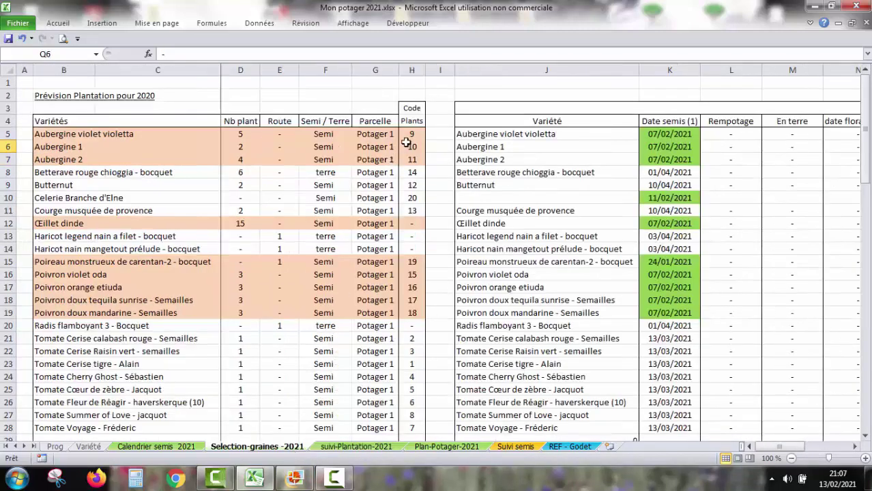
{"action": "left_click", "coordinate": [409, 135]}
{"action": "left_click", "coordinate": [410, 159]}
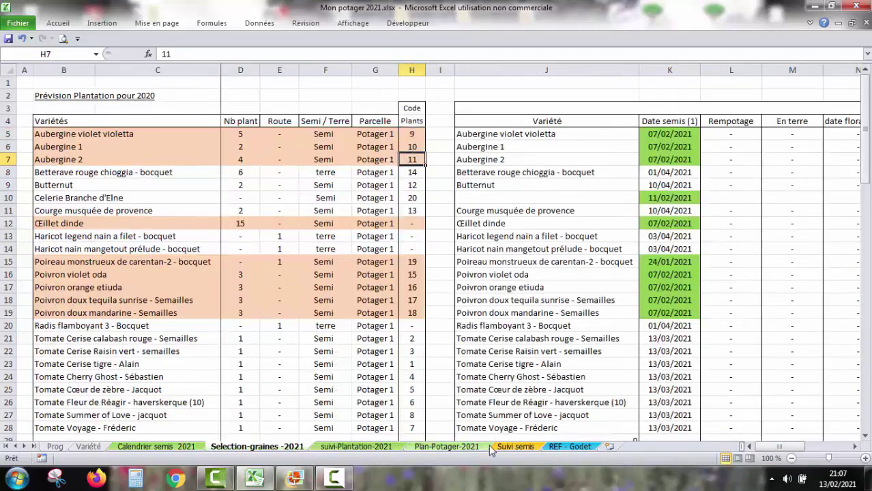
{"action": "left_click", "coordinate": [516, 447]}
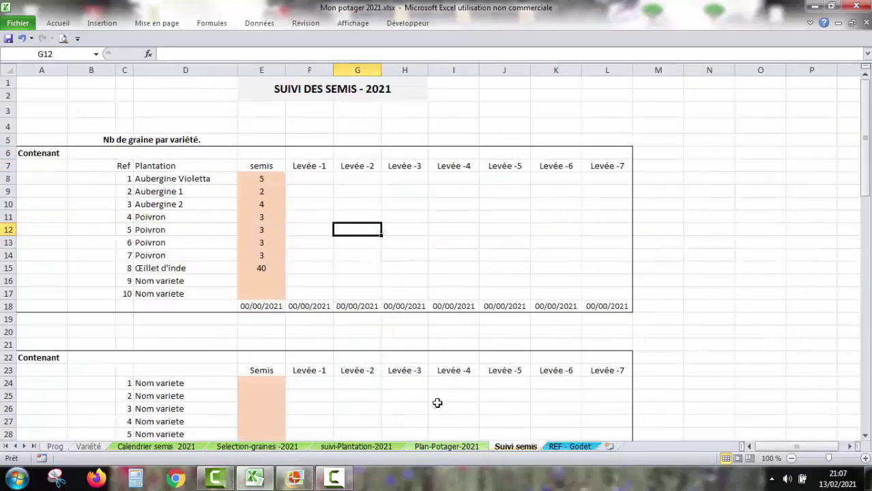
{"action": "left_click", "coordinate": [443, 447]}
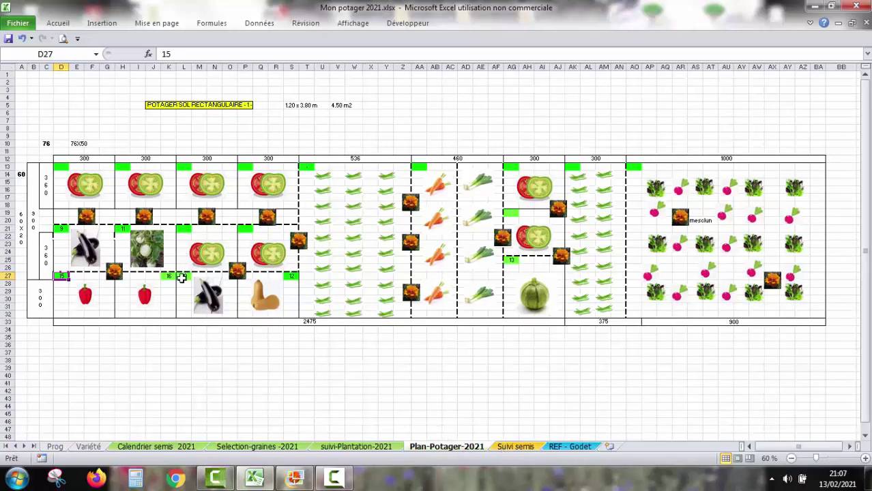
- Open the Suivi semis sheet and inspect the first Contenant block's container field, Plantation names and semis count
{"action": "left_click", "coordinate": [513, 447]}
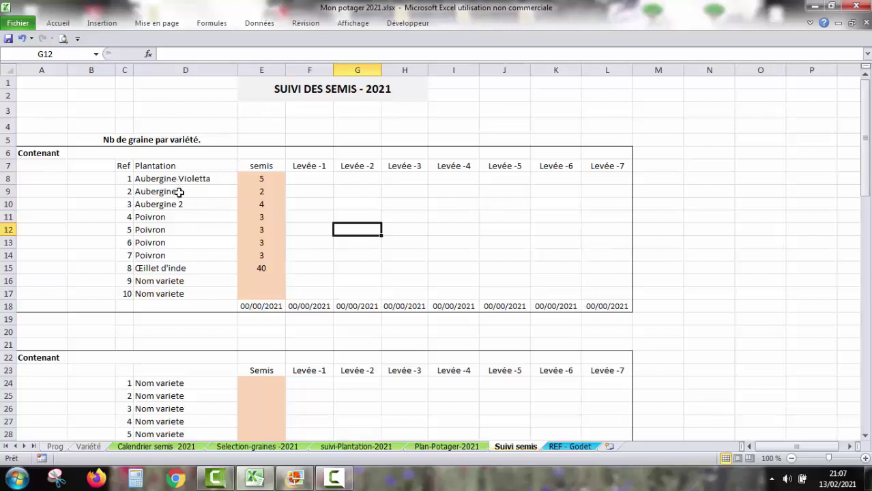
{"action": "left_click", "coordinate": [53, 152]}
{"action": "left_click", "coordinate": [82, 148]}
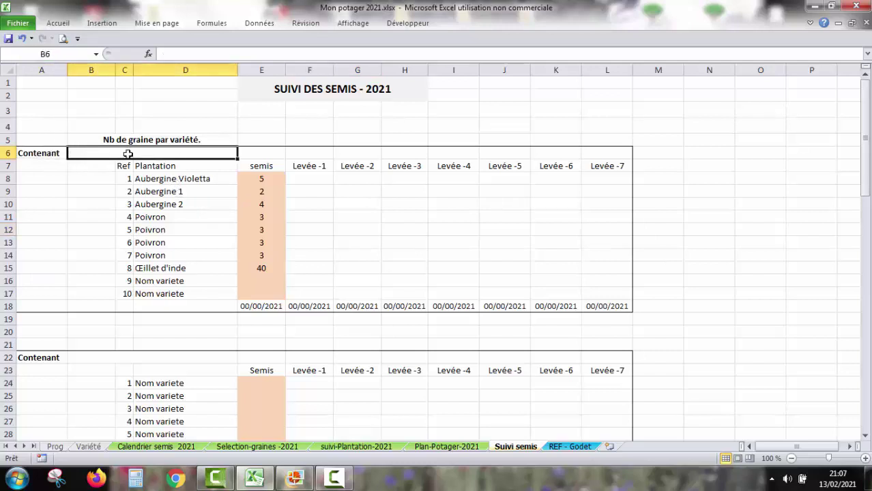
{"action": "left_click", "coordinate": [172, 179]}
{"action": "left_click", "coordinate": [185, 193]}
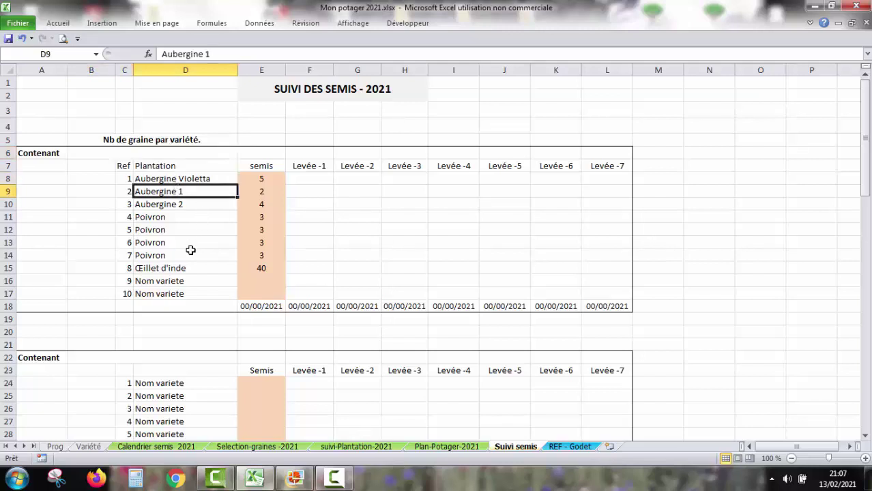
{"action": "left_click", "coordinate": [276, 179]}
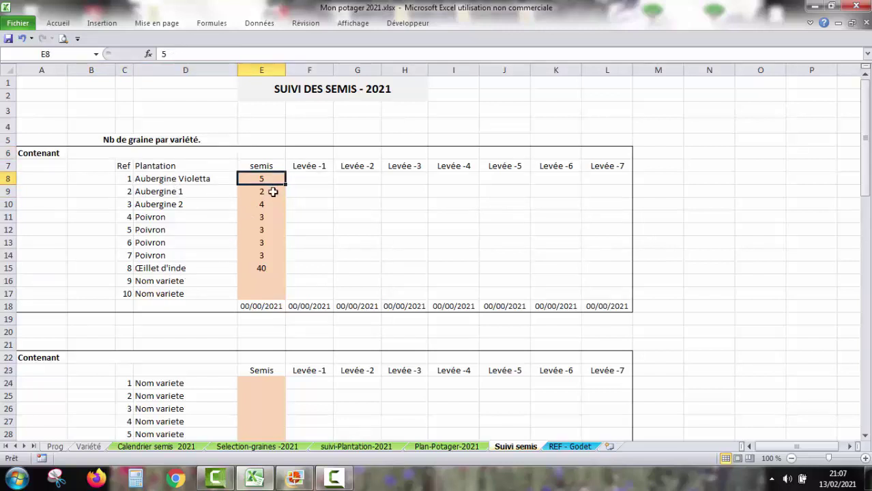
- Inspect the semis counts of Aubergine 1, Aubergine 2 and the first Poivron in the first Contenant block
{"action": "left_click", "coordinate": [273, 191]}
{"action": "left_click", "coordinate": [270, 205]}
{"action": "left_click", "coordinate": [266, 217]}
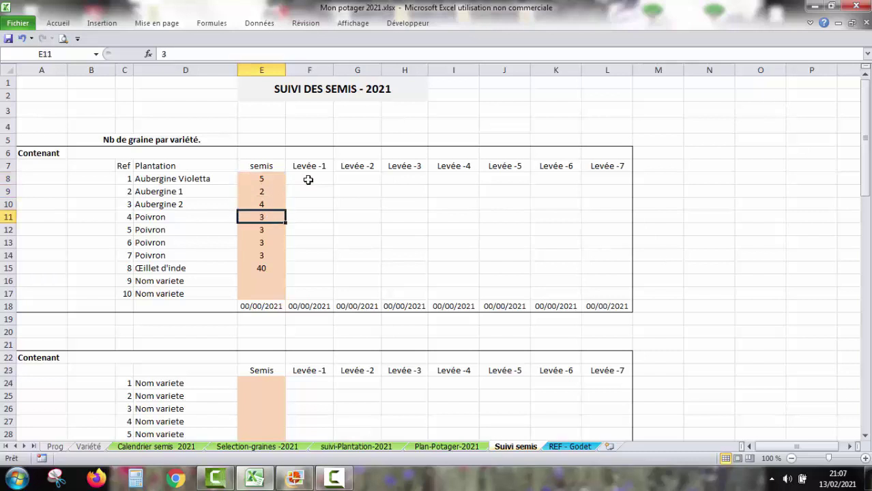
- Enter 1 under both Levée -1 and Levée -2 for Aubergine Violetta, checking the date cell beneath each column
{"action": "left_click", "coordinate": [312, 179]}
{"action": "type", "text": "1"}
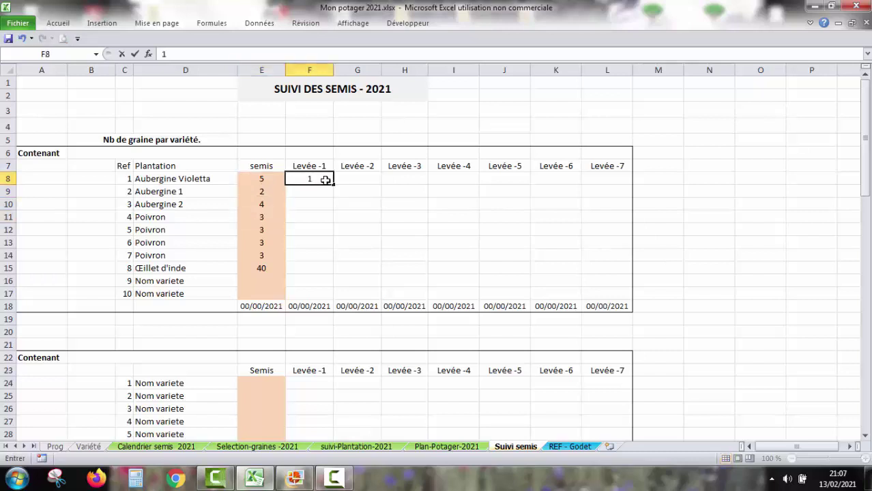
{"action": "left_click", "coordinate": [330, 196]}
{"action": "left_click", "coordinate": [316, 307]}
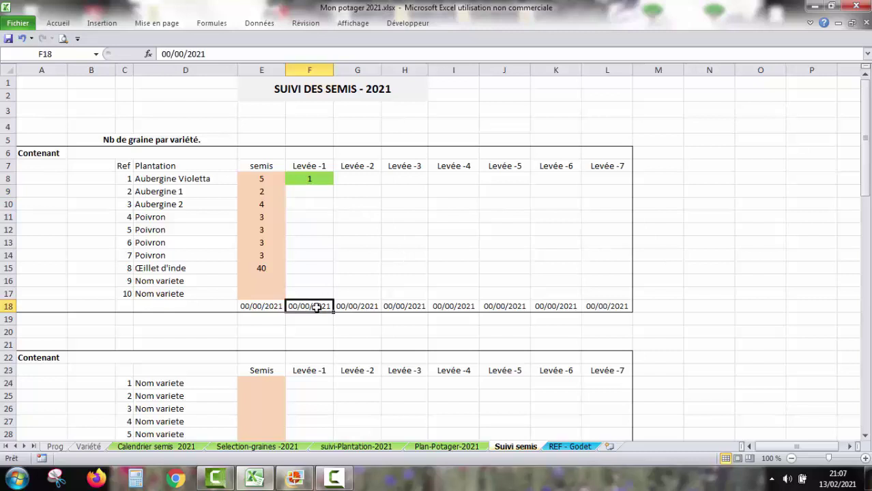
{"action": "left_click", "coordinate": [369, 178]}
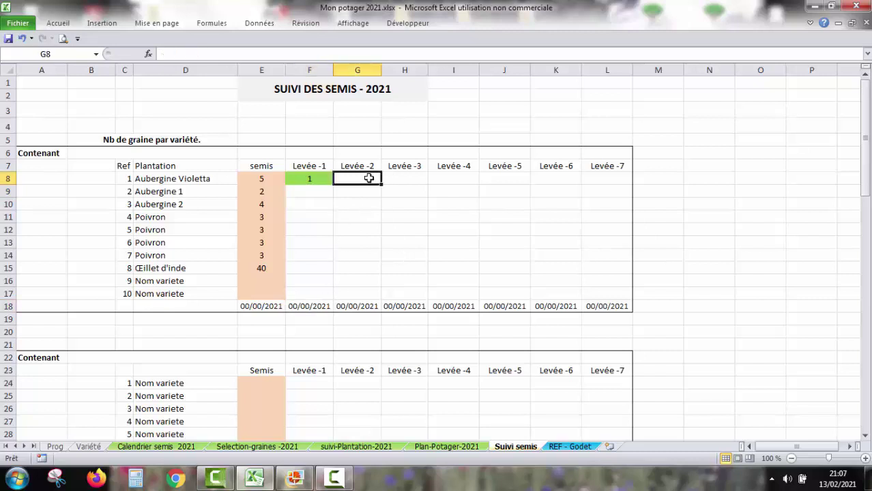
{"action": "type", "text": "1"}
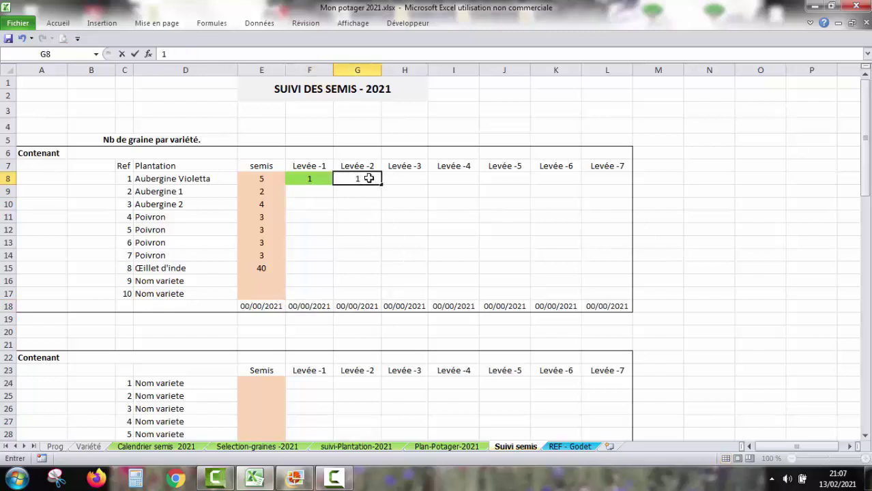
{"action": "left_click", "coordinate": [350, 311]}
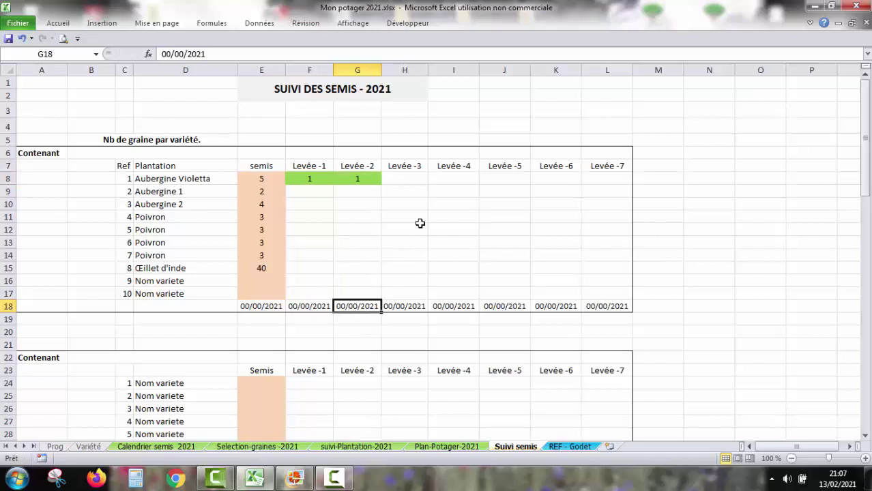
{"action": "left_click", "coordinate": [407, 187]}
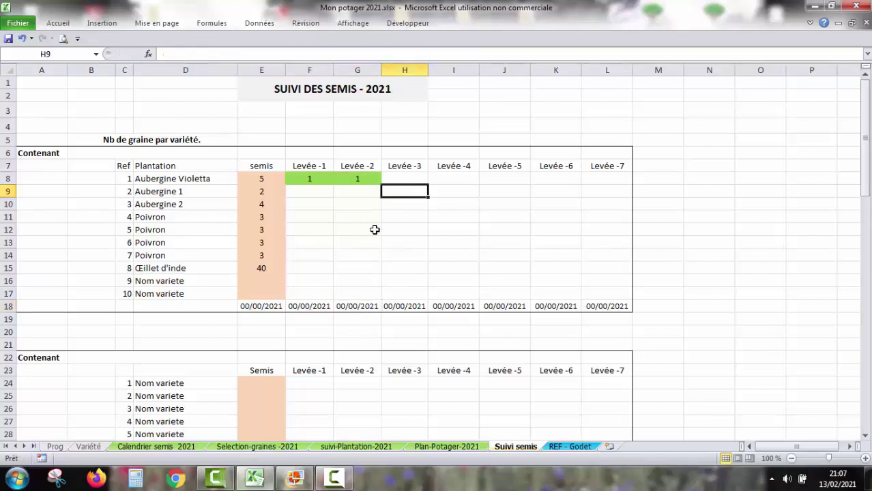
- Inspect the Serre chauffante garland container in the TAUX REUSSITE SEMIS table, with Aubergine Violetta's name, Semis, Levée and Reussite formulas
{"action": "scroll", "coordinate": [375, 230], "scroll_direction": "down", "scroll_amount": 7}
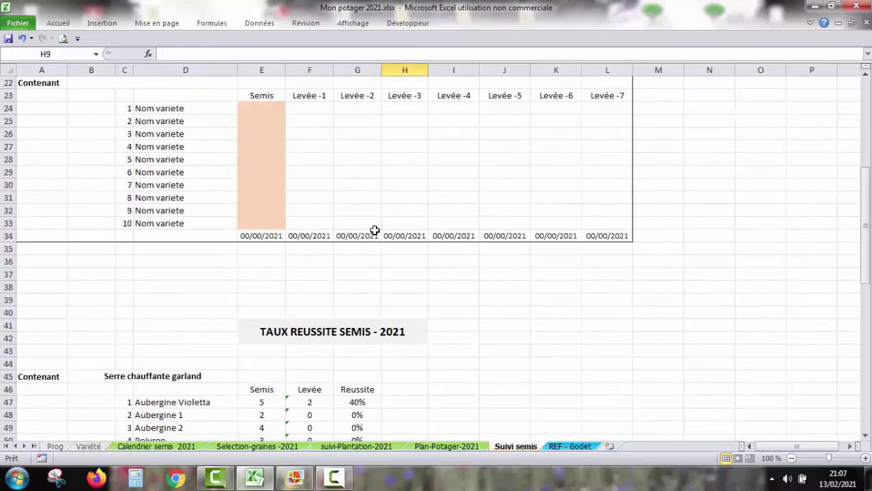
{"action": "scroll", "coordinate": [374, 230], "scroll_direction": "down", "scroll_amount": 4}
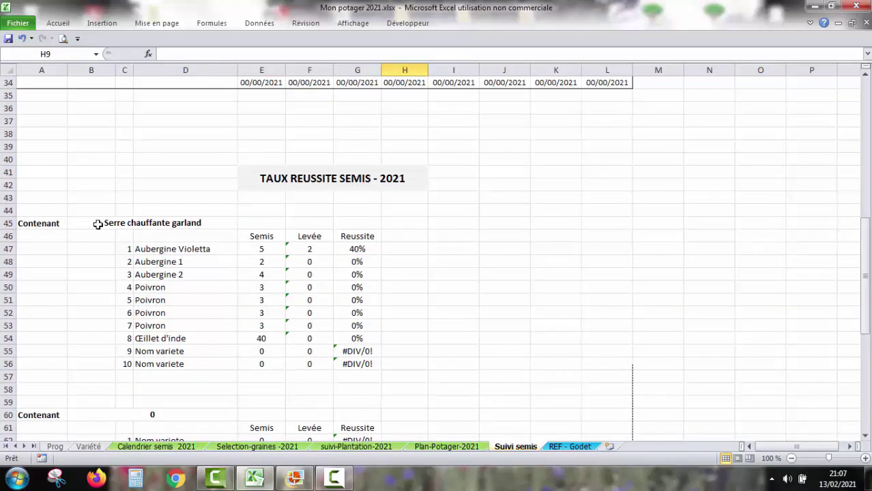
{"action": "left_click", "coordinate": [98, 225]}
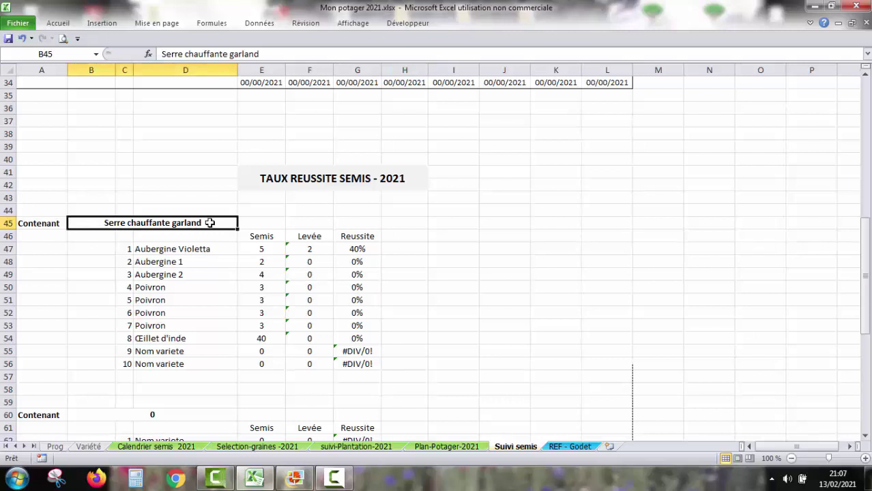
{"action": "left_click", "coordinate": [164, 249]}
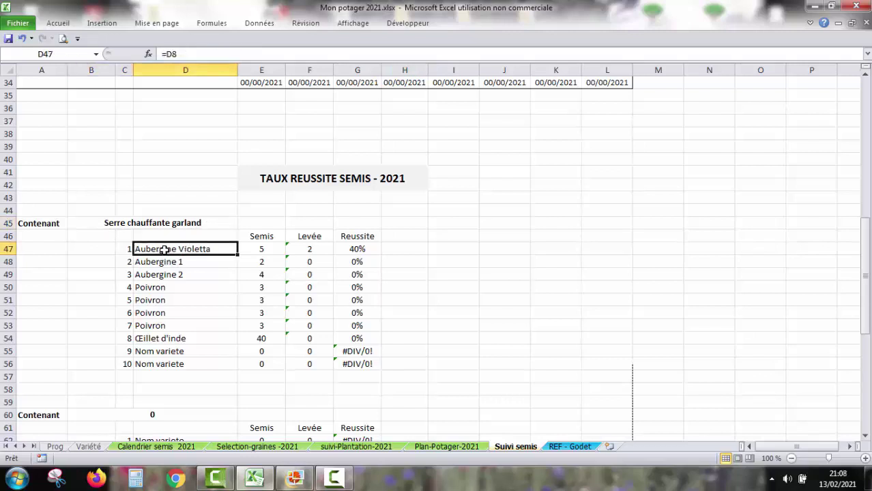
{"action": "left_click", "coordinate": [263, 251]}
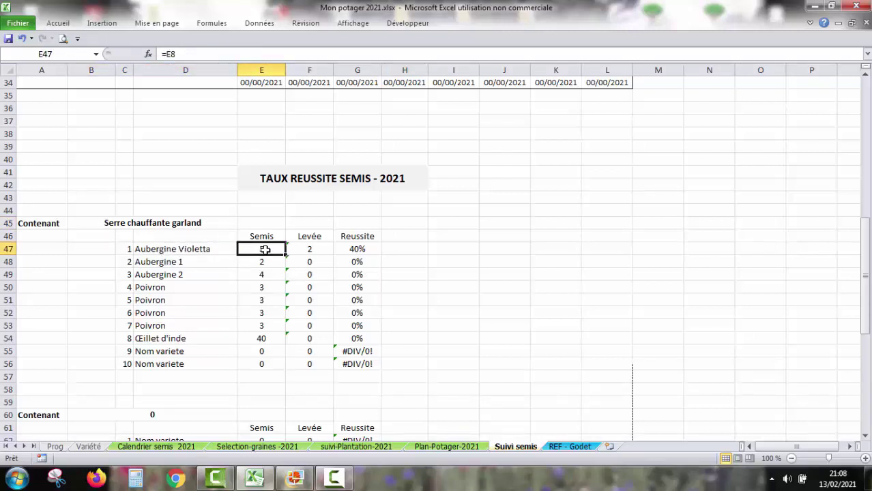
{"action": "left_click", "coordinate": [312, 249]}
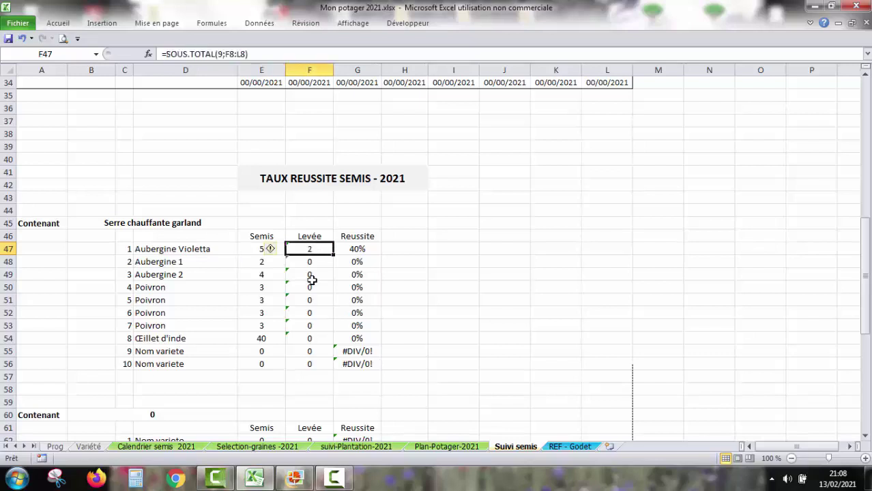
{"action": "left_click", "coordinate": [377, 251]}
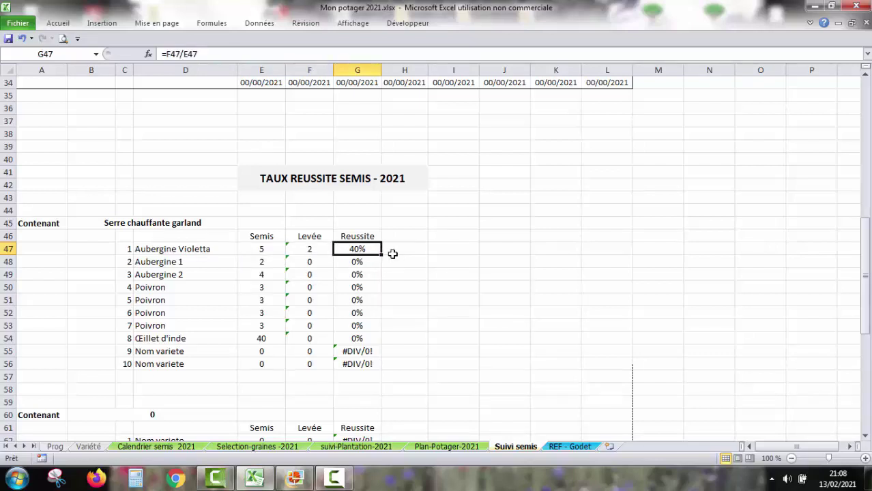
- Clear the Levée -1 and Levée -2 entries for Aubergine Violetta in the first Contenant block
{"action": "scroll", "coordinate": [392, 253], "scroll_direction": "up", "scroll_amount": 11}
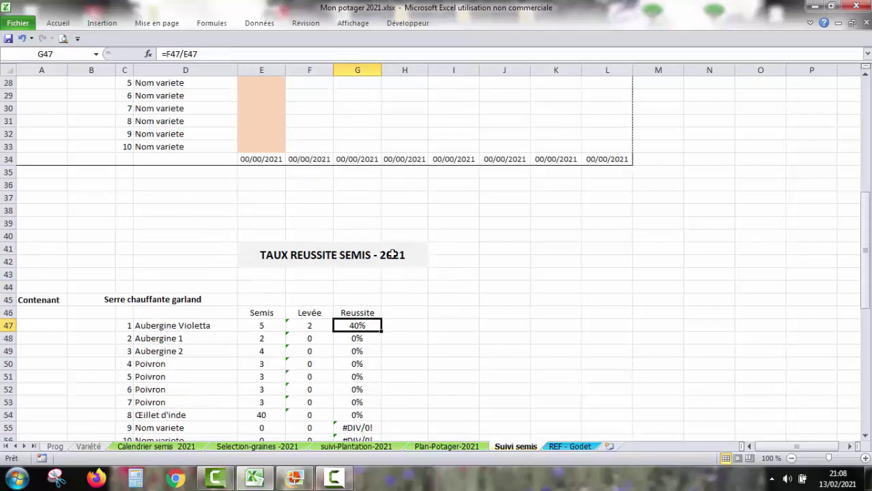
{"action": "left_click_drag", "start_coordinate": [312, 177], "coordinate": [340, 176]}
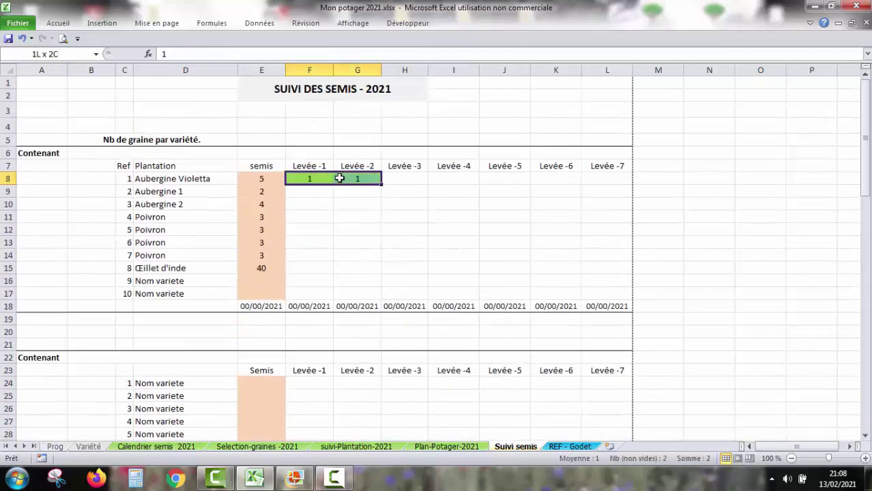
{"action": "key", "text": "Delete"}
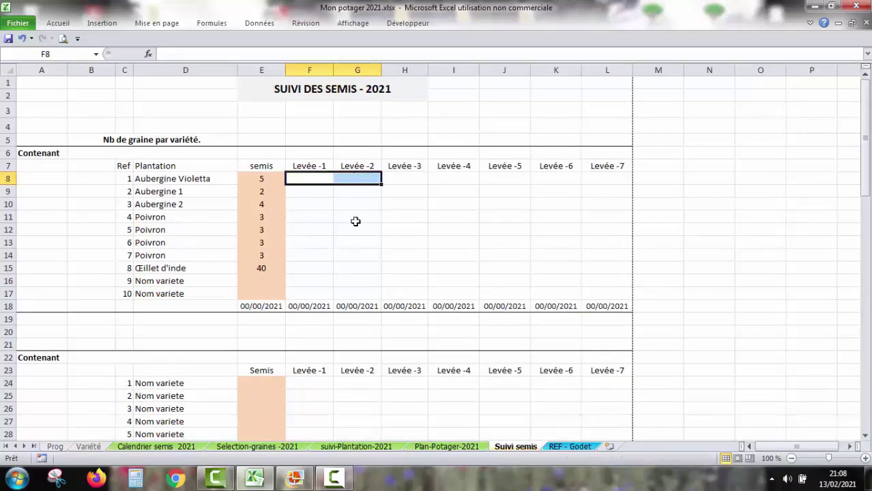
- Open the REF - Godet sheet and inspect the codes and designations of Aubergine violetta and Poivron orange etiuda
{"action": "left_click", "coordinate": [559, 447]}
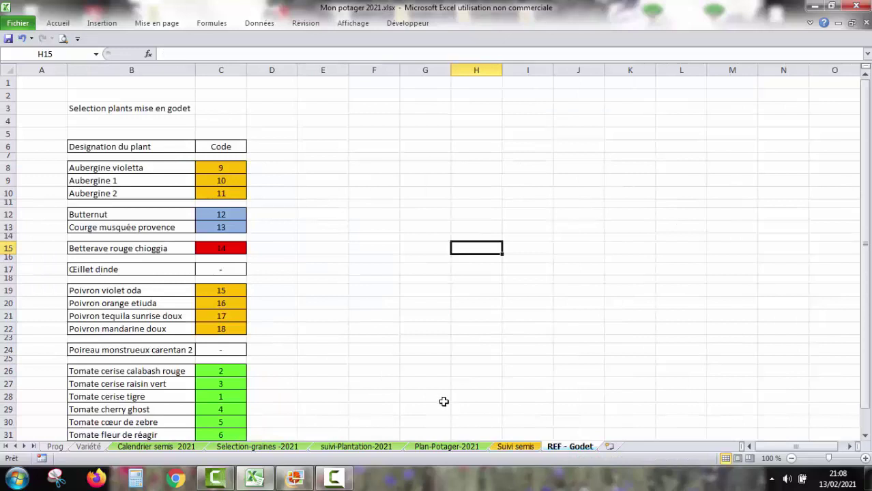
{"action": "left_click", "coordinate": [215, 169]}
{"action": "left_click", "coordinate": [125, 171]}
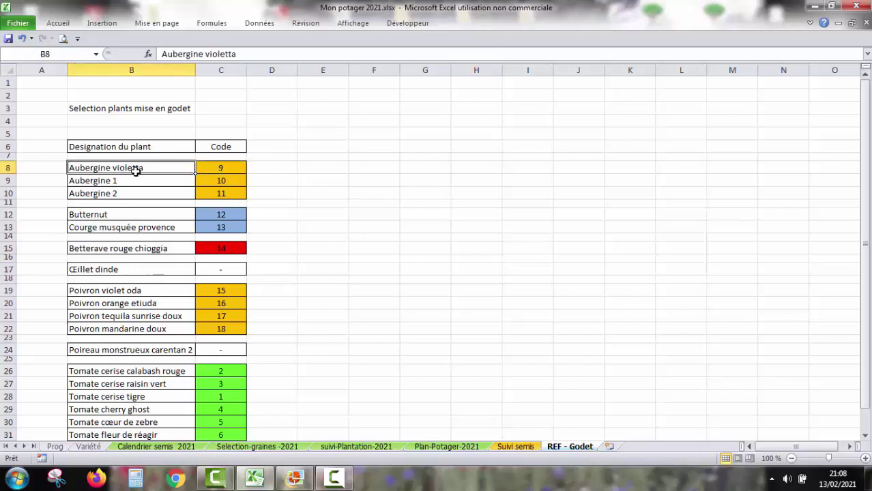
{"action": "left_click", "coordinate": [215, 304]}
{"action": "left_click", "coordinate": [162, 304]}
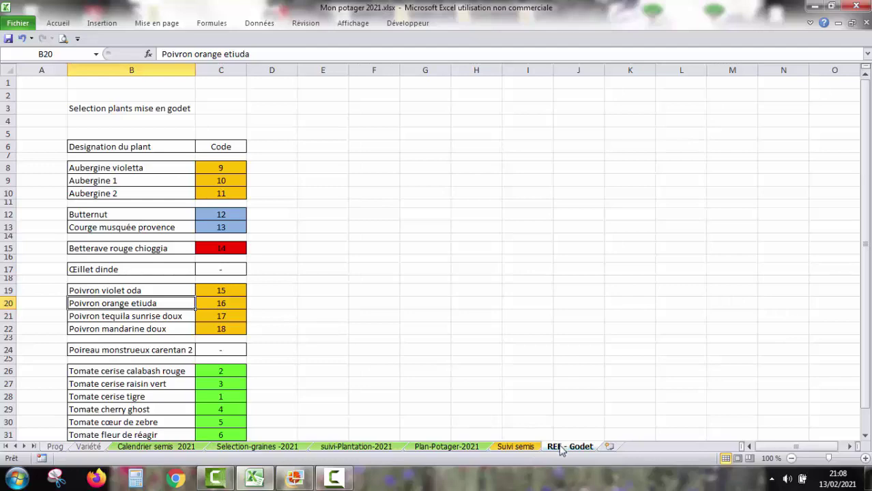
- Go back through the Suivi semis, Plan-Potager-2021 and suivi-Plantation-2021 sheets to Selection-graines -2021, and check the Route cell for Haricot legend nain a filet
{"action": "left_click", "coordinate": [526, 448]}
{"action": "left_click", "coordinate": [480, 448]}
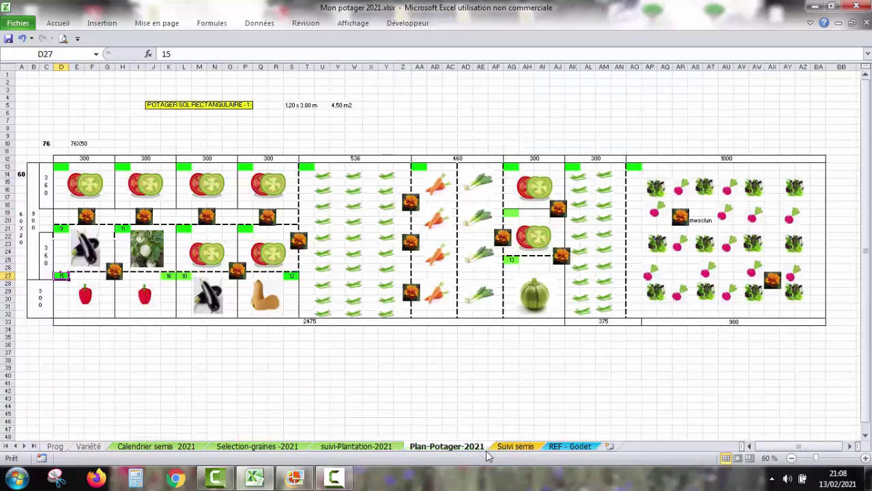
{"action": "left_click", "coordinate": [350, 450]}
{"action": "left_click", "coordinate": [298, 451]}
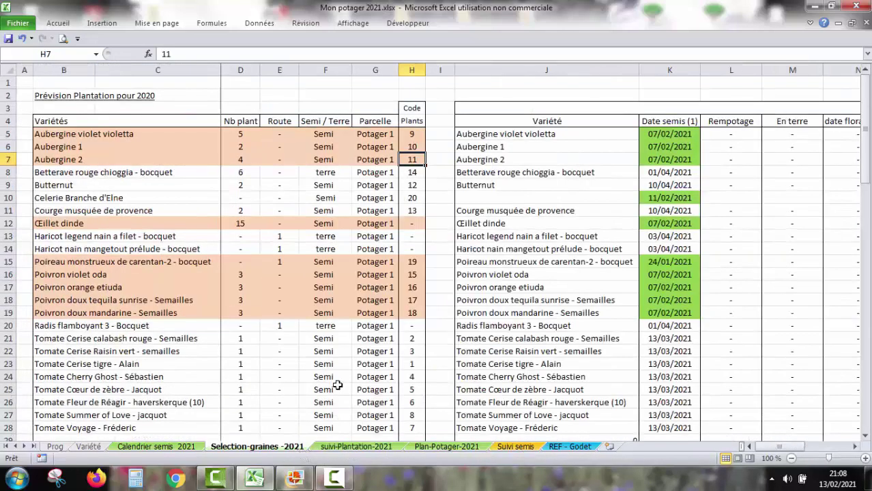
{"action": "left_click", "coordinate": [294, 237]}
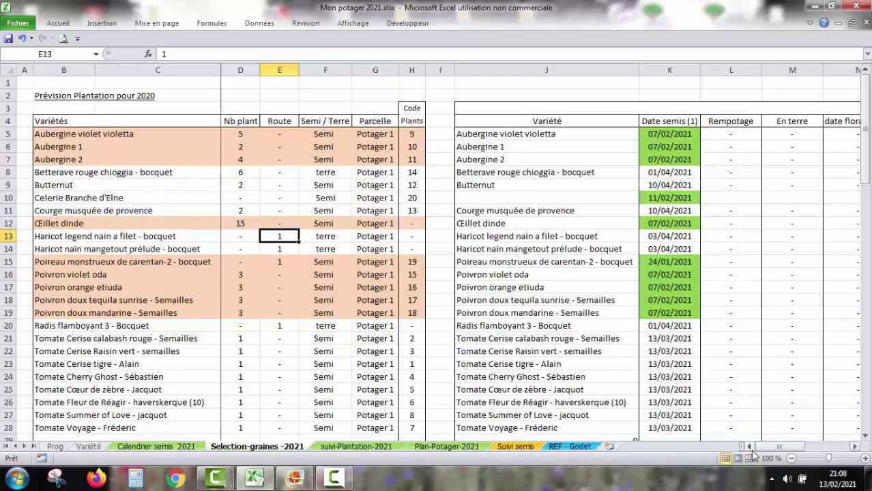
- Revisit the suivi-Plantation-2021 and Calendrier semis 2021 sheets, and return to the first tomato cards on the Variété sheet
{"action": "left_click", "coordinate": [377, 449]}
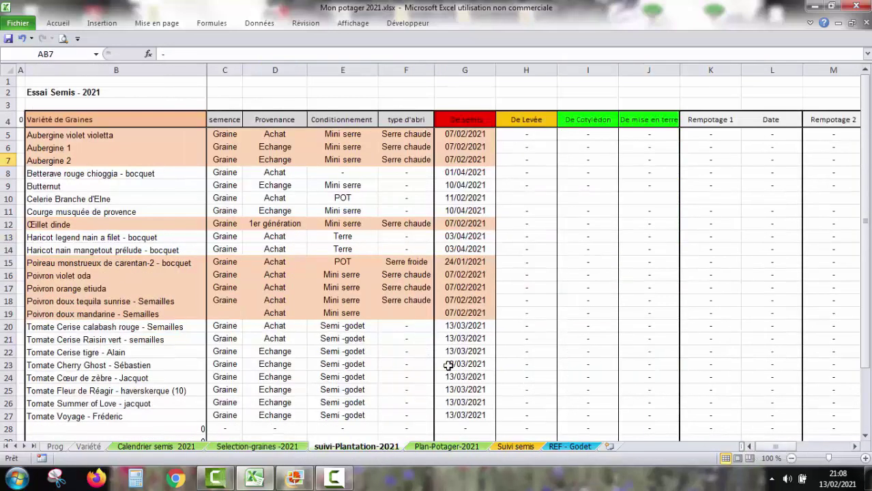
{"action": "left_click", "coordinate": [290, 450]}
{"action": "left_click", "coordinate": [191, 448]}
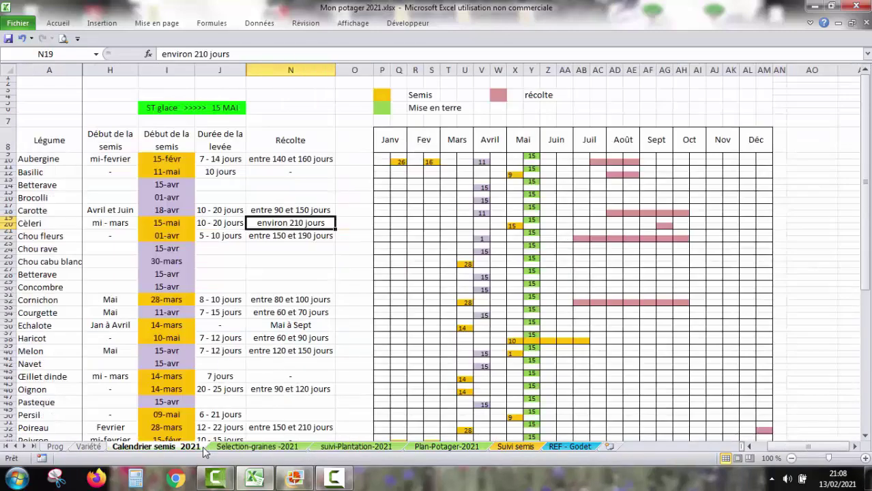
{"action": "left_click", "coordinate": [99, 449]}
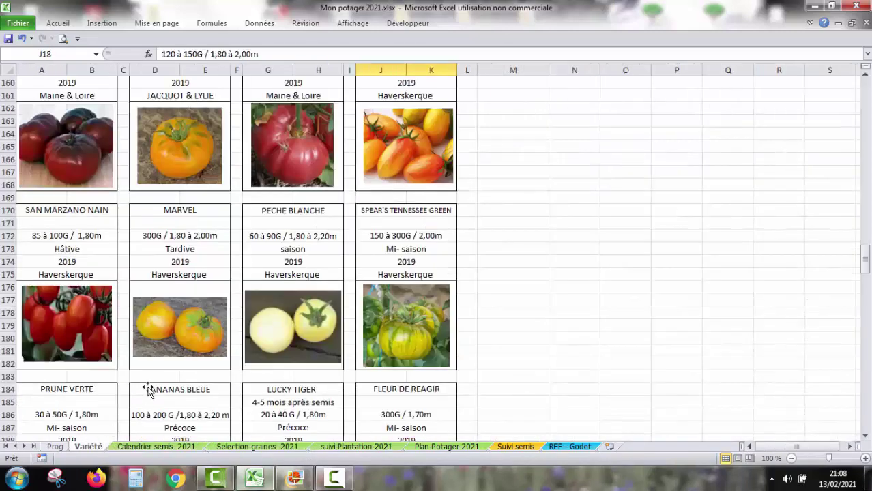
{"action": "scroll", "coordinate": [178, 266], "scroll_direction": "up", "scroll_amount": 20}
{"action": "scroll", "coordinate": [178, 231], "scroll_direction": "up", "scroll_amount": 20}
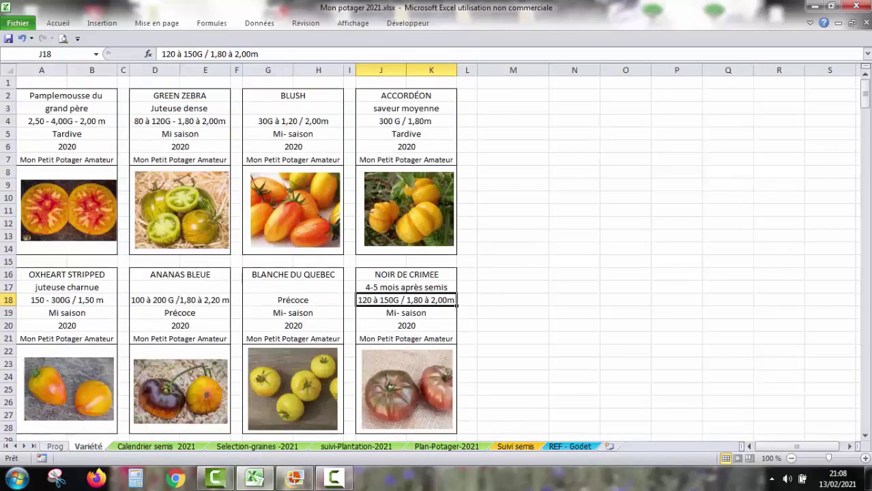
- Switch to Windows Live Photo Gallery and examine the seed packet labels in IMG_20210129_095108.jpg up close
{"action": "left_click", "coordinate": [295, 477]}
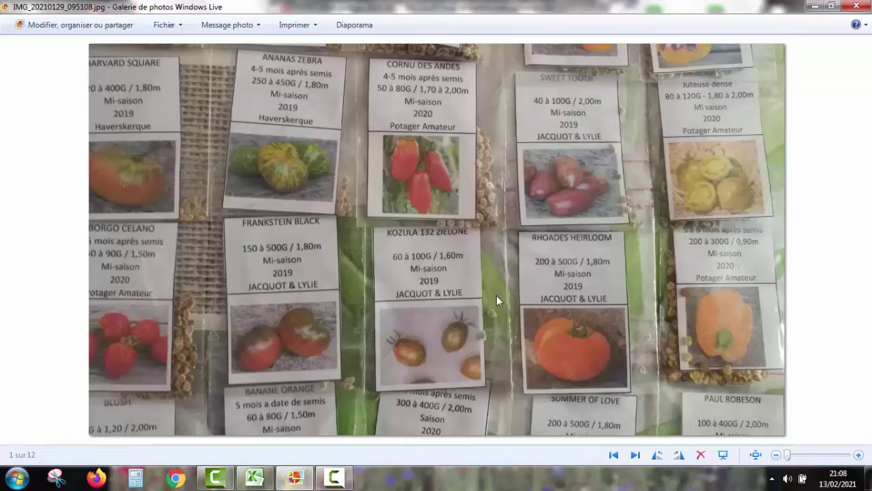
{"action": "scroll", "coordinate": [674, 344], "scroll_direction": "up", "scroll_amount": 3}
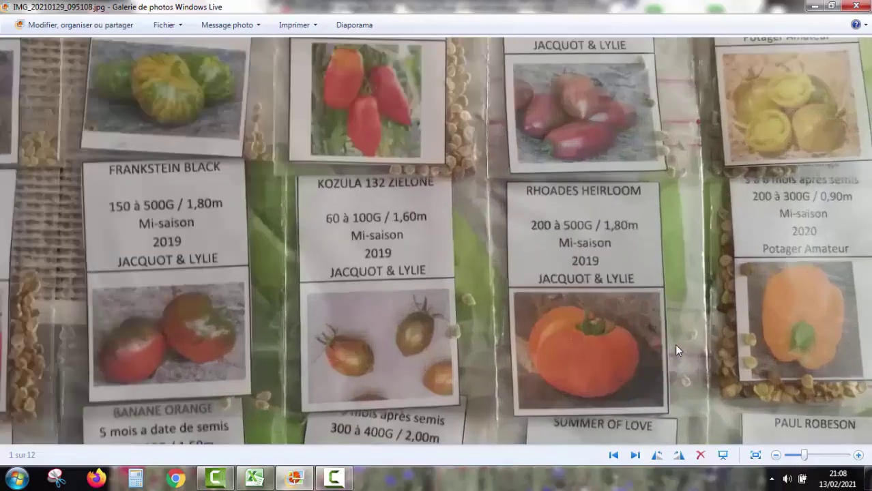
{"action": "scroll", "coordinate": [477, 225], "scroll_direction": "up", "scroll_amount": 1}
{"action": "left_click_drag", "start_coordinate": [477, 224], "coordinate": [473, 308]}
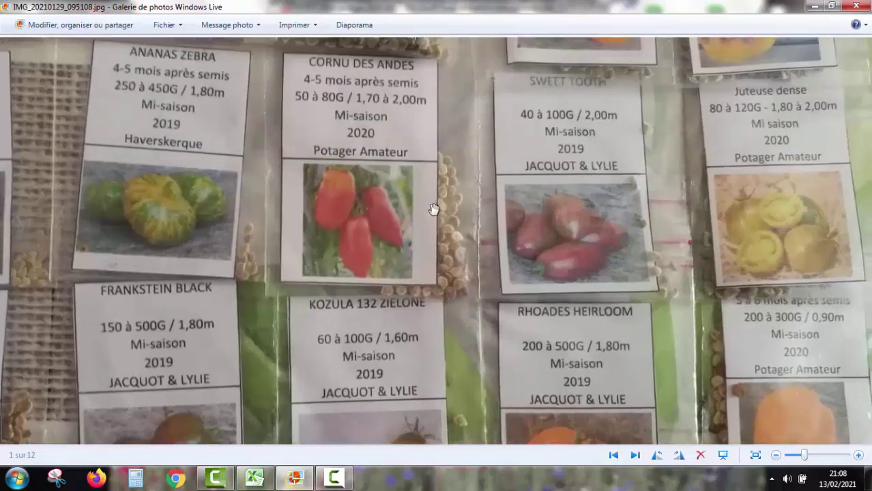
{"action": "left_click_drag", "start_coordinate": [434, 208], "coordinate": [448, 310]}
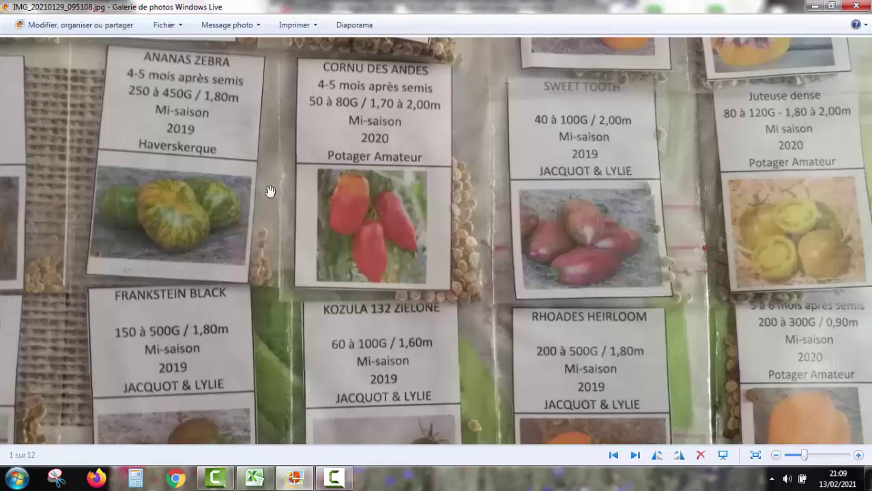
{"action": "scroll", "coordinate": [379, 201], "scroll_direction": "down", "scroll_amount": 2}
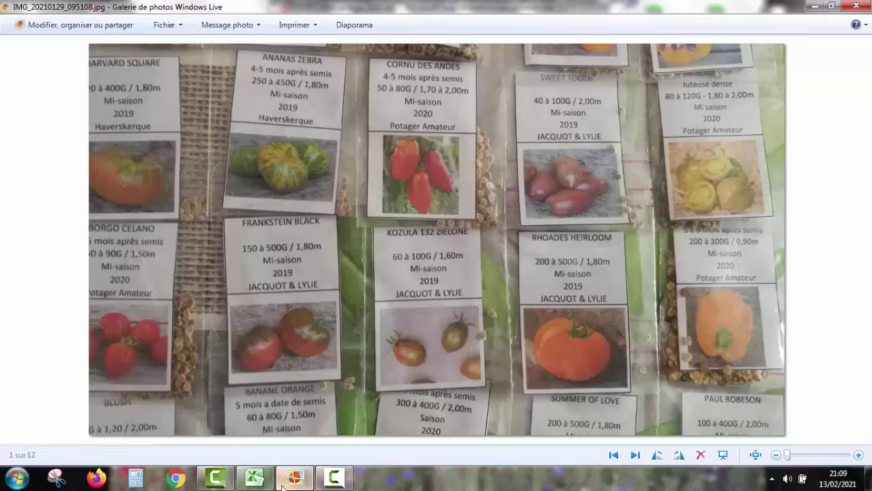
- Switch back to the Excel workbook, open the Prog sheet and select cell M17 below the Type d'abri list
{"action": "left_click", "coordinate": [254, 477]}
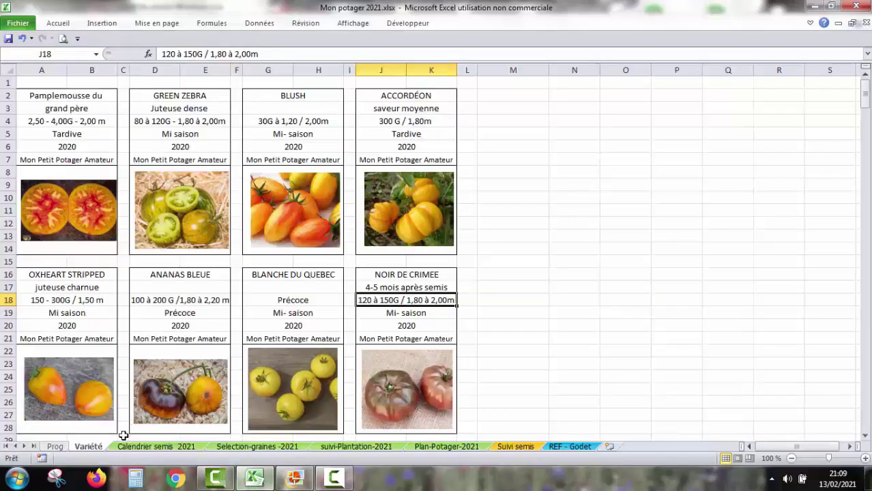
{"action": "left_click", "coordinate": [60, 447]}
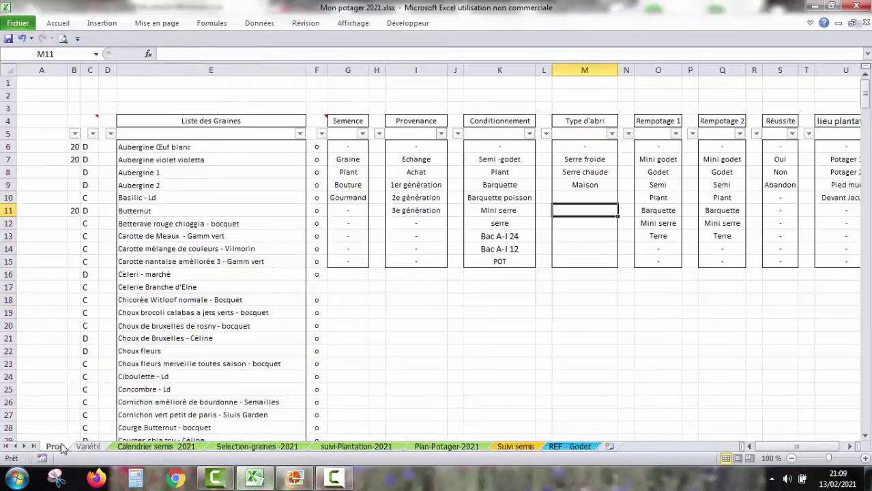
{"action": "left_click", "coordinate": [569, 290]}
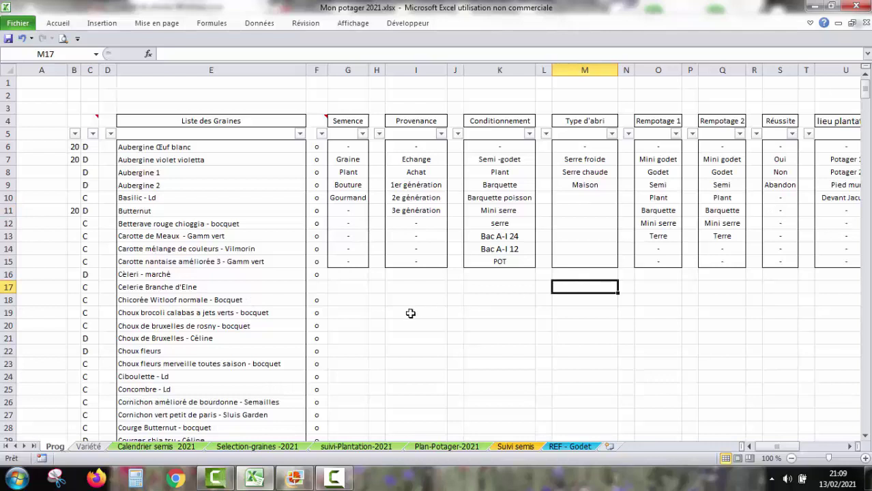